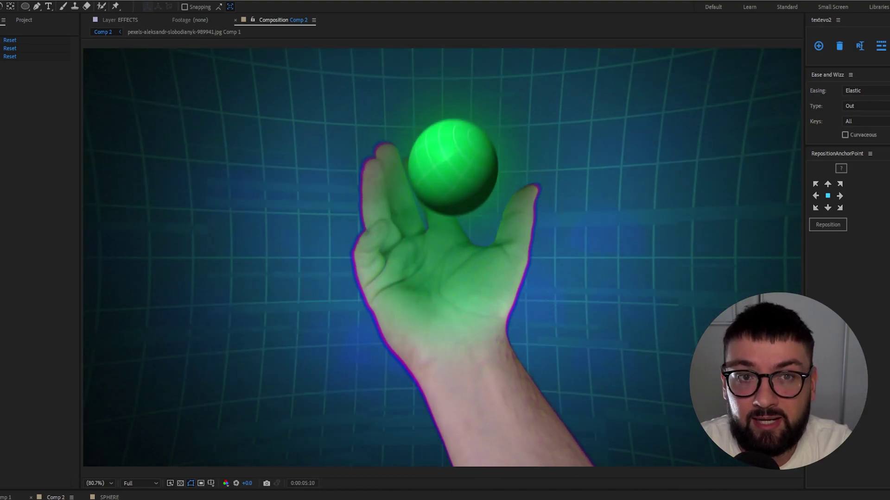
pyautogui.press('space')
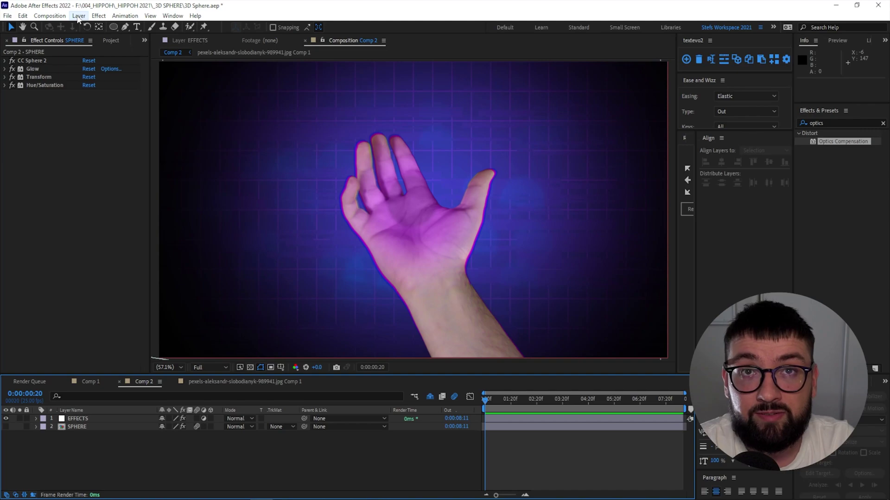
# - Add a new solid layer to Comp 2 coloured purple 8D00C1
pyautogui.click(78, 16)
pyautogui.moveTo(90, 28)
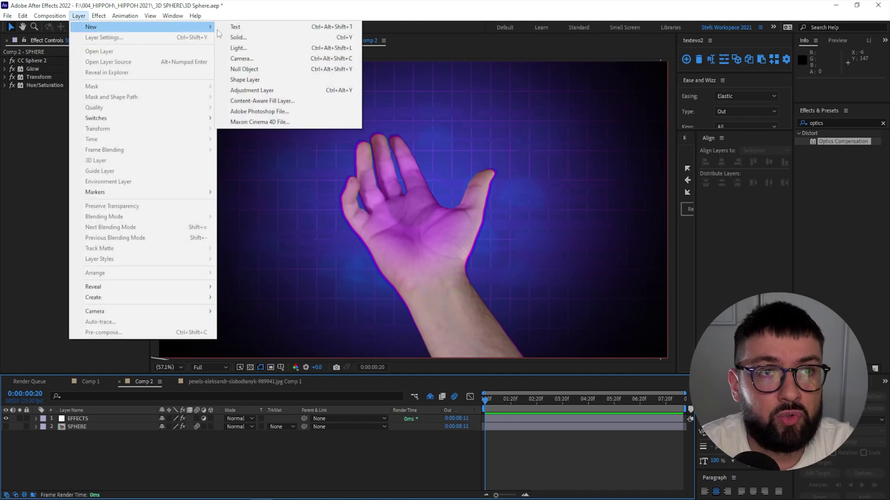
pyautogui.click(239, 40)
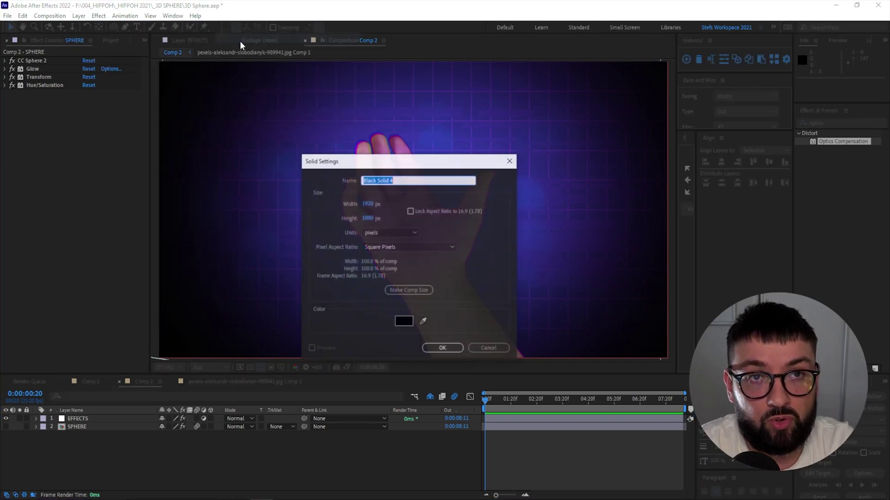
pyautogui.click(404, 323)
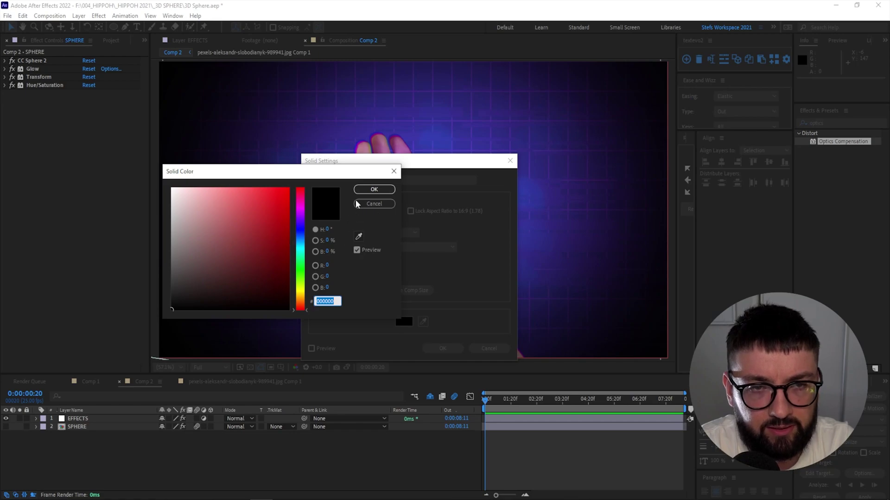
pyautogui.click(301, 222)
pyautogui.moveTo(301, 222); pyautogui.dragTo(301, 214)
pyautogui.moveTo(274, 208); pyautogui.dragTo(293, 217)
pyautogui.click(374, 189)
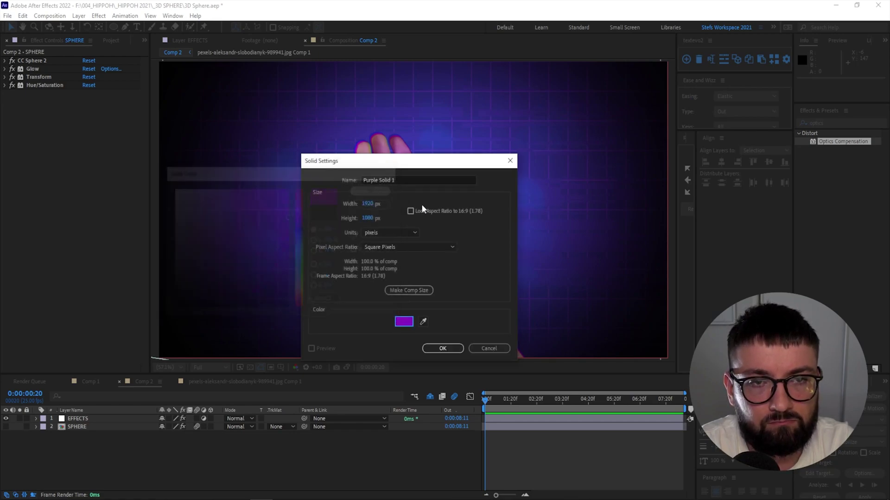
pyautogui.click(459, 349)
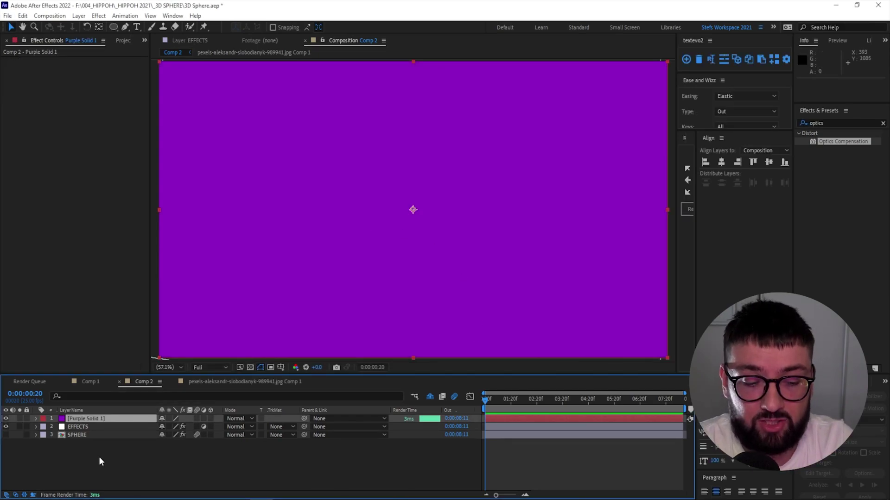
# - Pre-compose the purple solid as 'SPHERE' and open that composition to select Purple Solid 1
pyautogui.hotkey('ctrl', 'shift', 'c')
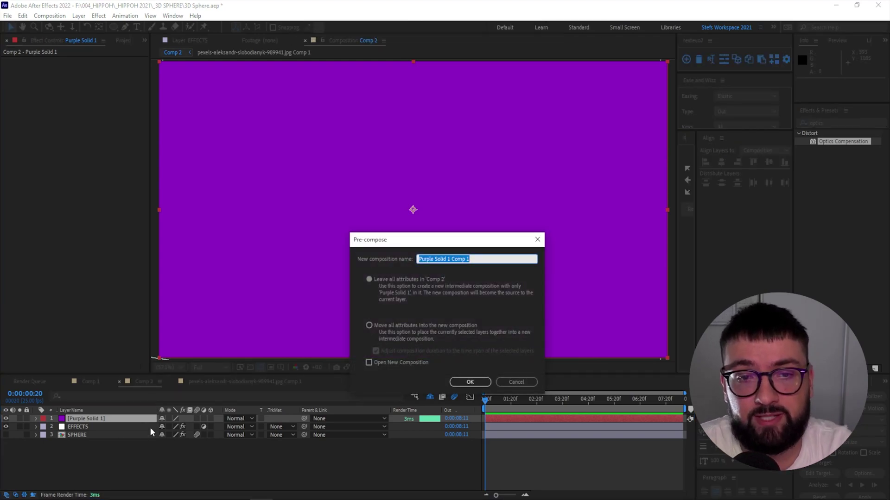
pyautogui.press('BackSpace')
pyautogui.write('SPHERE')
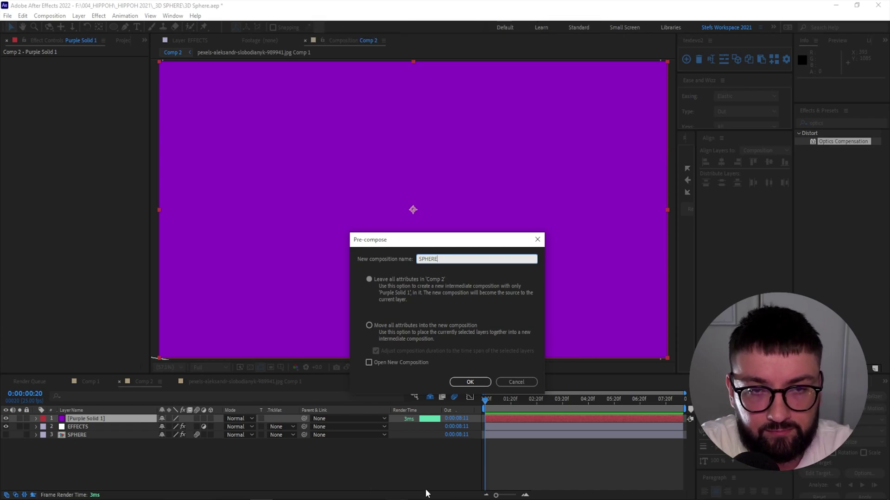
pyautogui.click(470, 382)
pyautogui.doubleClick(92, 419)
pyautogui.click(98, 420)
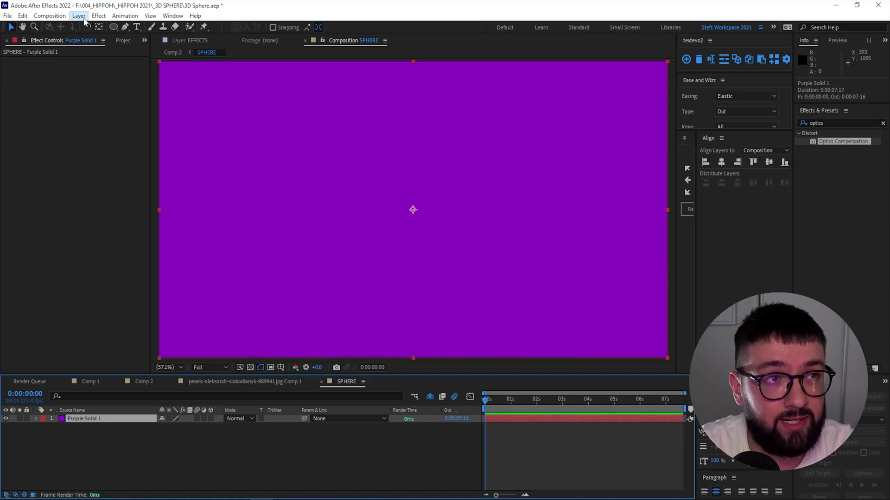
# - Add a black solid layer inside the SPHERE composition
pyautogui.click(79, 15)
pyautogui.moveTo(93, 27)
pyautogui.click(280, 37)
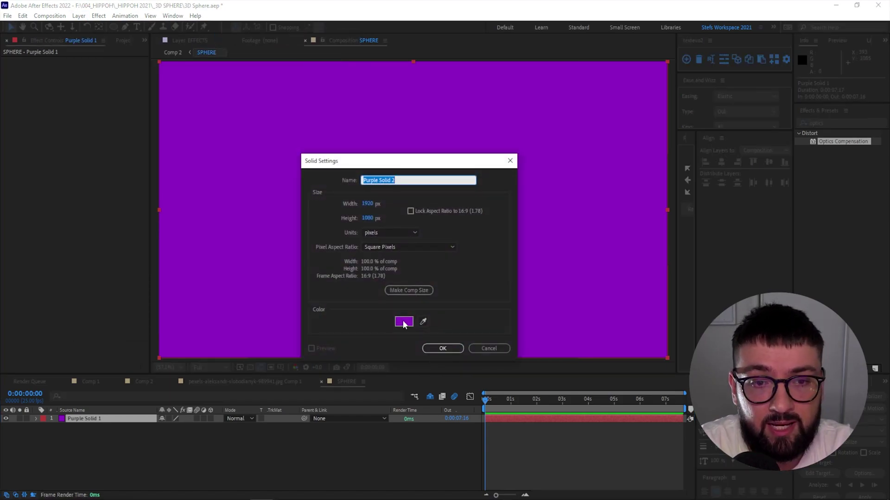
pyautogui.click(404, 320)
pyautogui.moveTo(205, 285); pyautogui.dragTo(109, 388)
pyautogui.click(374, 190)
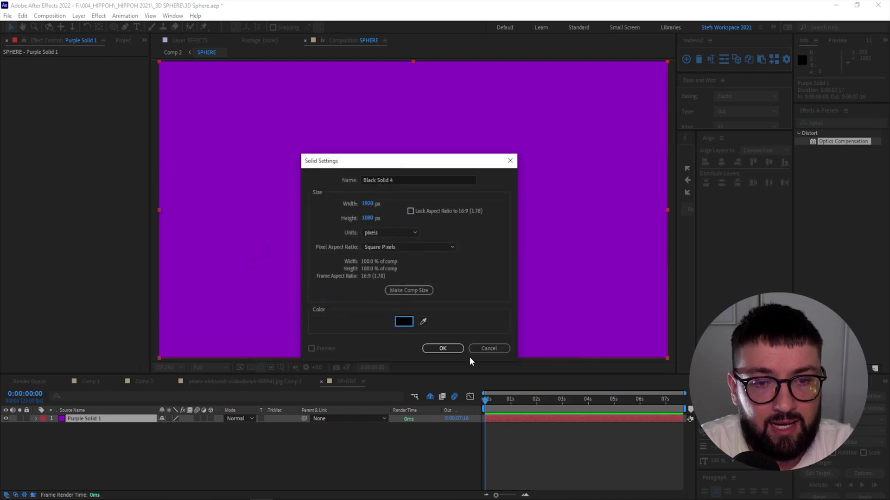
pyautogui.click(443, 349)
# - Apply the Generate > Grid effect to Black Solid 4
pyautogui.rightClick(103, 419)
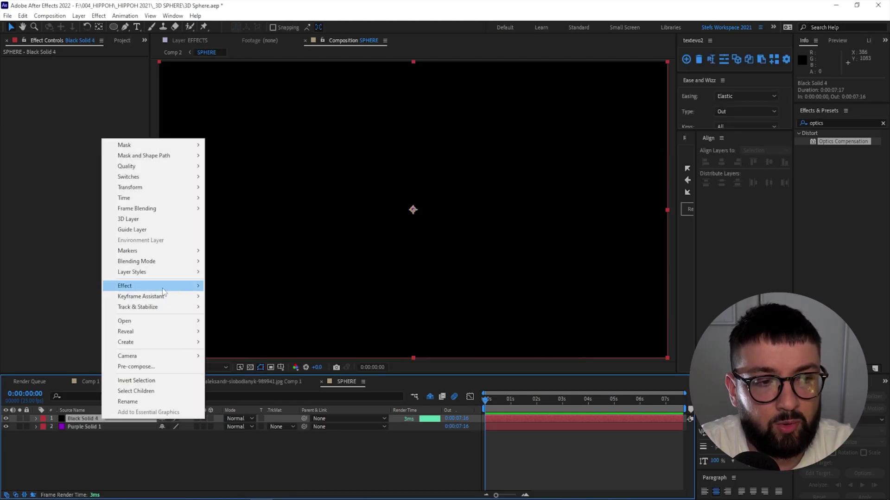
pyautogui.moveTo(163, 287)
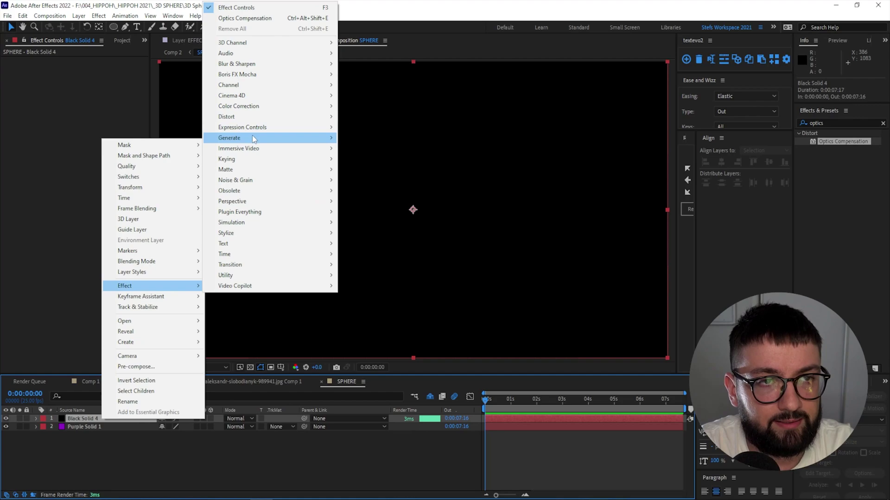
pyautogui.moveTo(295, 139)
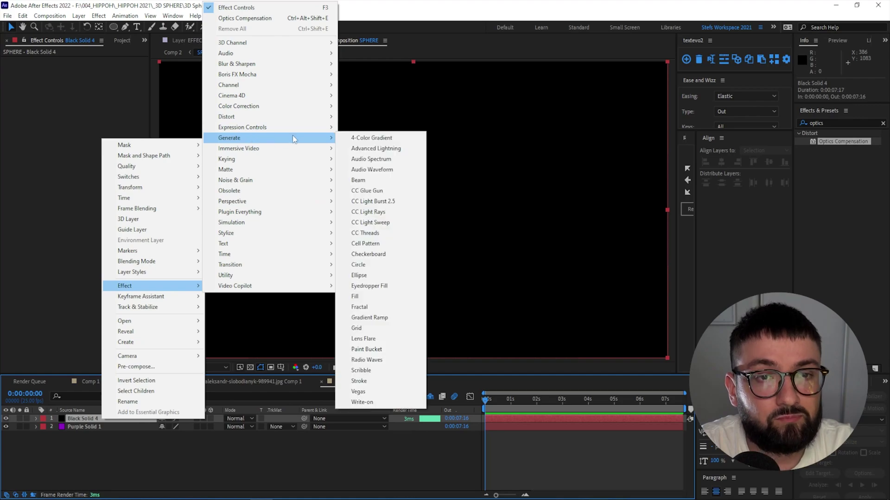
pyautogui.click(357, 329)
pyautogui.scroll(-2, 383, 273)
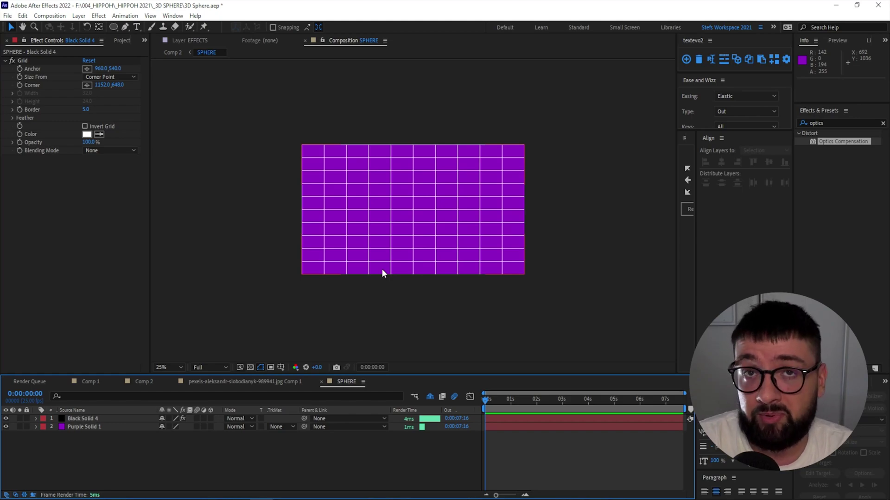
# - Lower the grid layer's Opacity to about 39%, then return to Comp 2
pyautogui.click(251, 350)
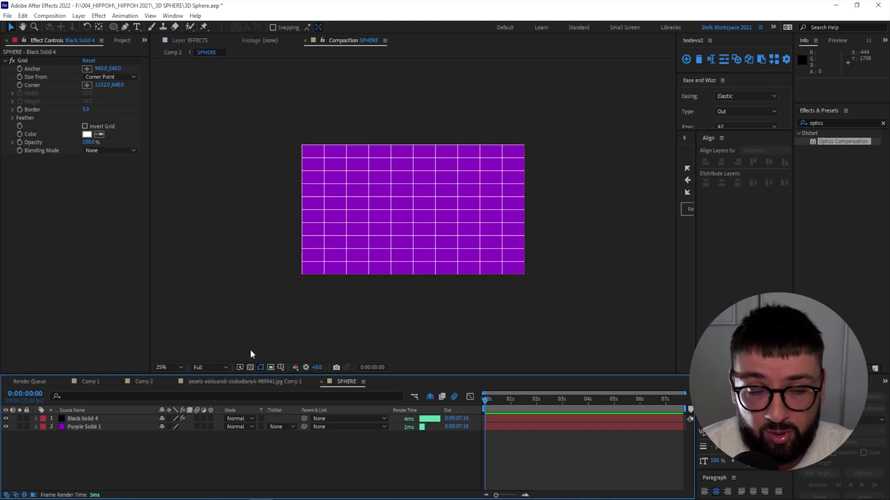
pyautogui.click(86, 418)
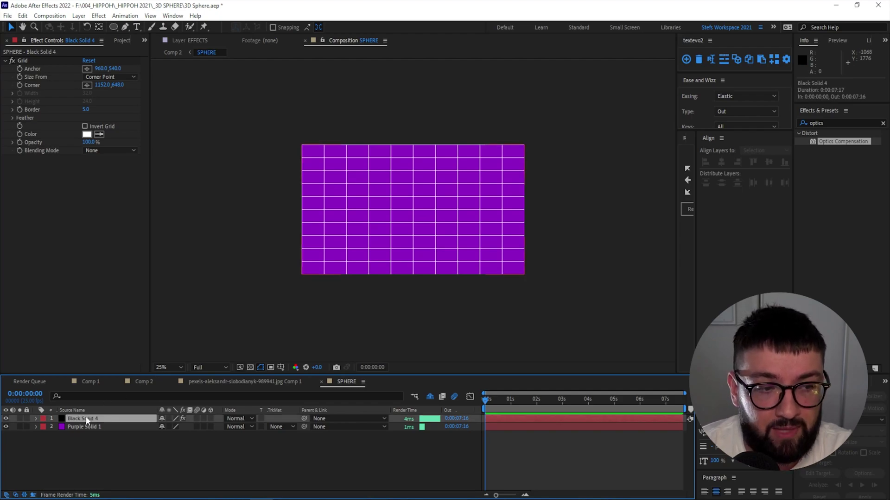
pyautogui.press('t')
pyautogui.moveTo(165, 426); pyautogui.dragTo(137, 430)
pyautogui.click(164, 427)
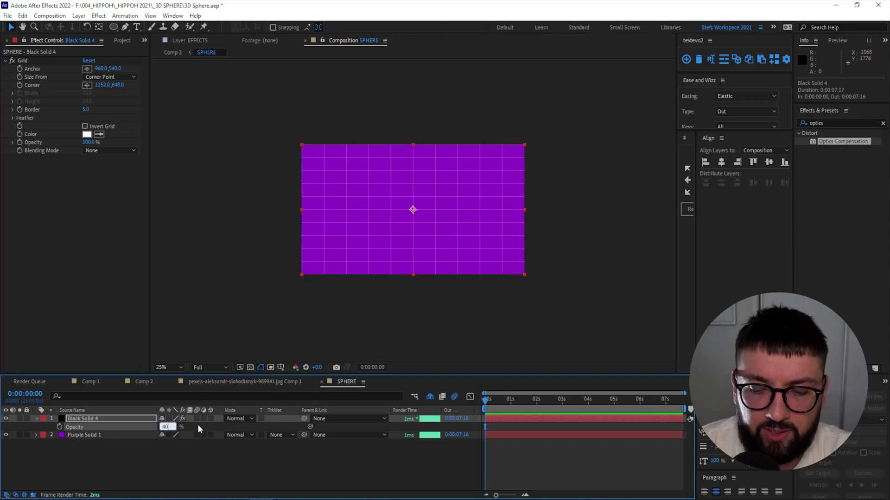
pyautogui.click(147, 382)
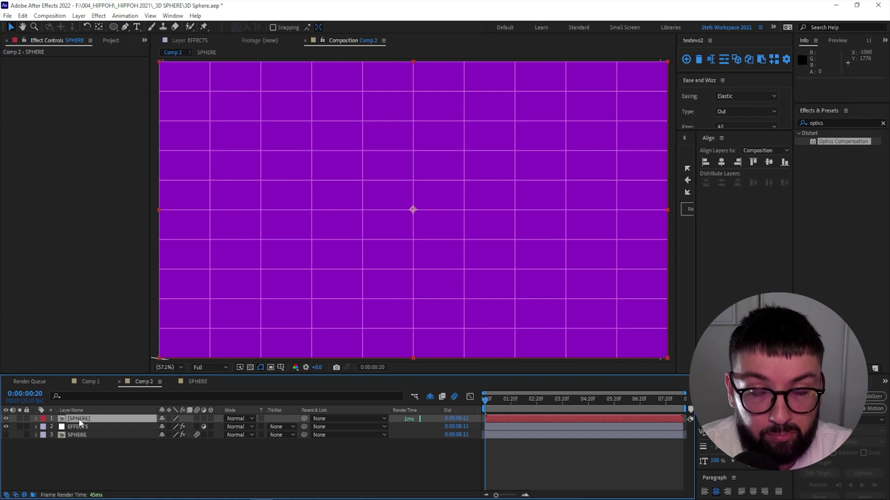
# - Apply Perspective > CC Sphere to the SPHERE layer in Comp 2
pyautogui.rightClick(80, 422)
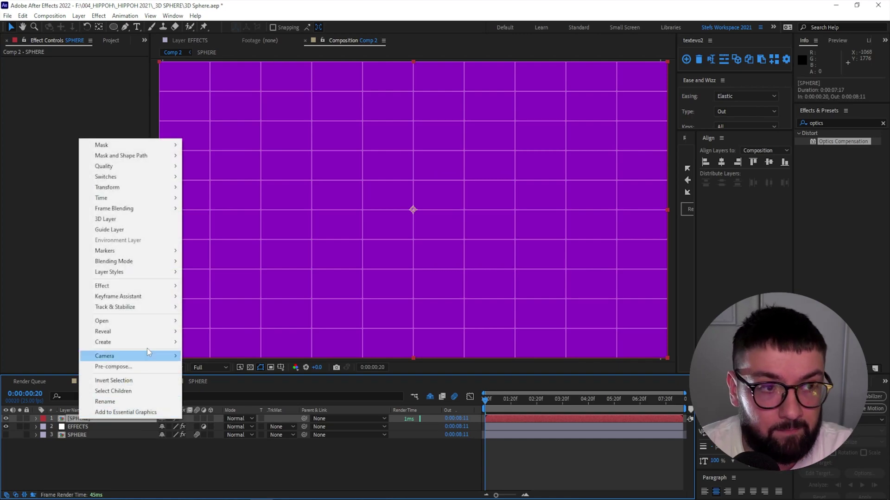
pyautogui.moveTo(153, 286)
pyautogui.moveTo(241, 206)
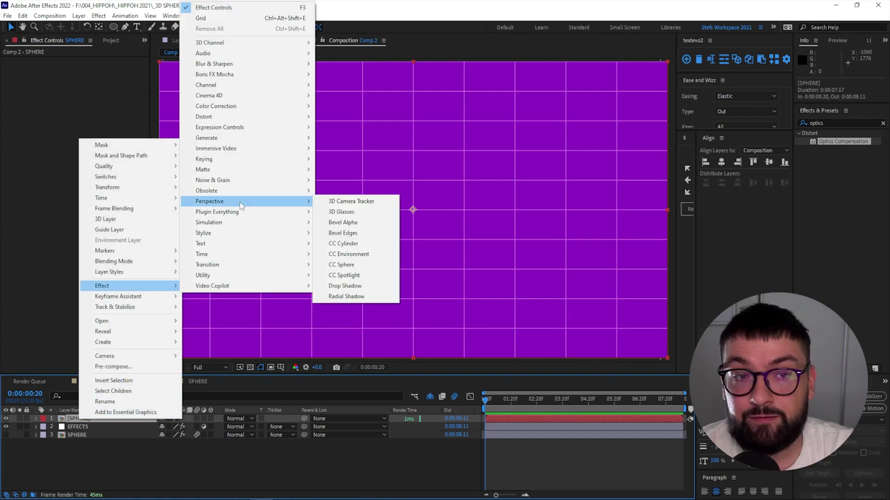
pyautogui.click(359, 268)
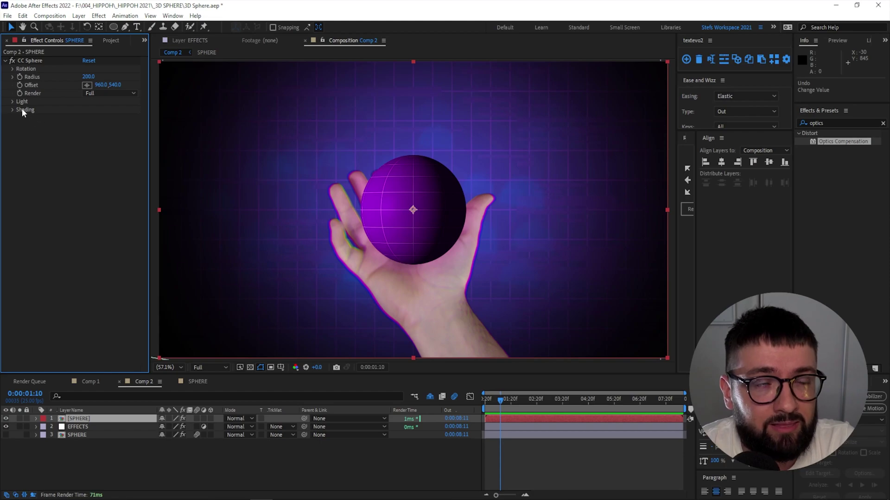
# - Tilt the CC Sphere on its X rotation, preview it, and adjust light intensity
pyautogui.click(13, 69)
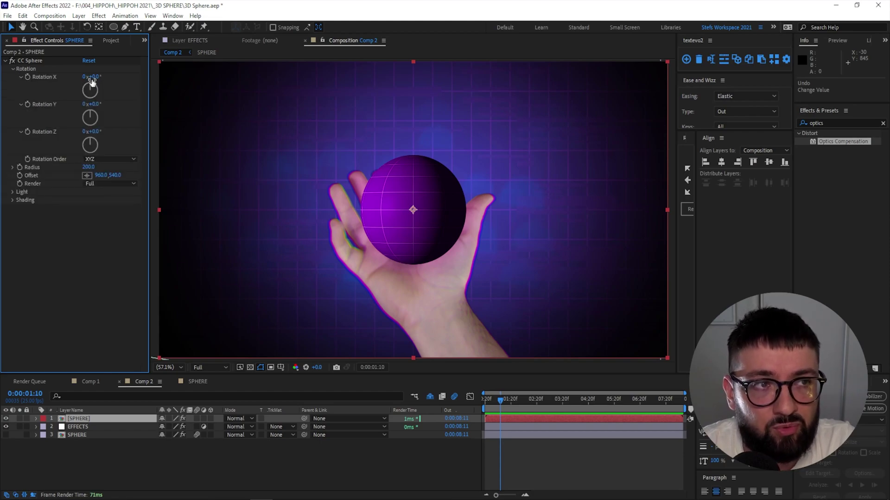
pyautogui.moveTo(93, 78); pyautogui.dragTo(112, 103)
pyautogui.press('KP_0')
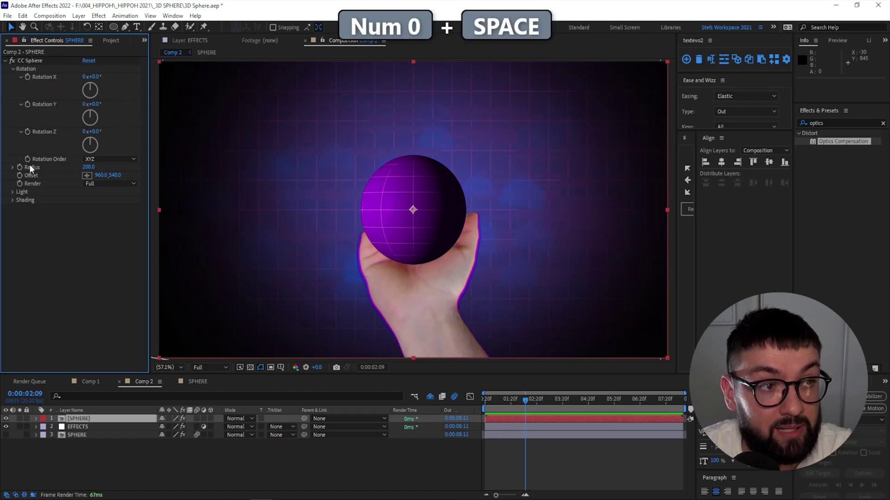
pyautogui.click(12, 192)
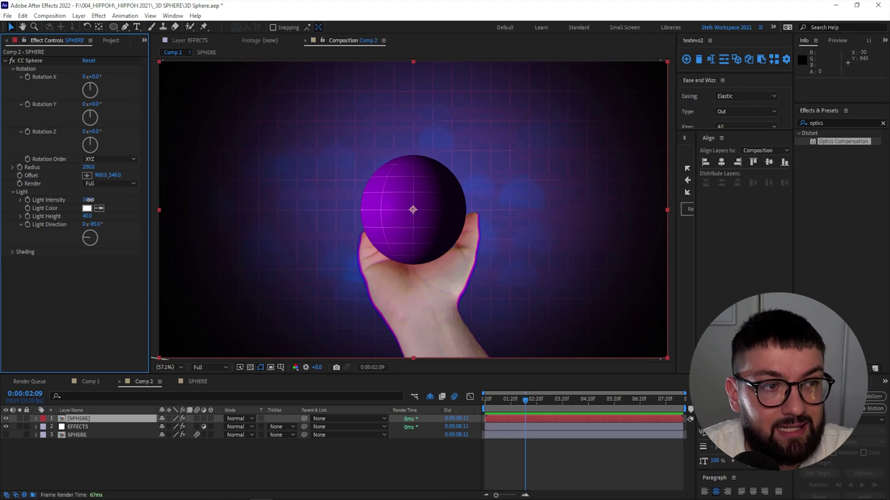
pyautogui.moveTo(90, 199); pyautogui.dragTo(192, 239)
# - Set CC Sphere shading: raise Ambient, Diffuse 100, Metal 73, and lower light intensity
pyautogui.click(13, 252)
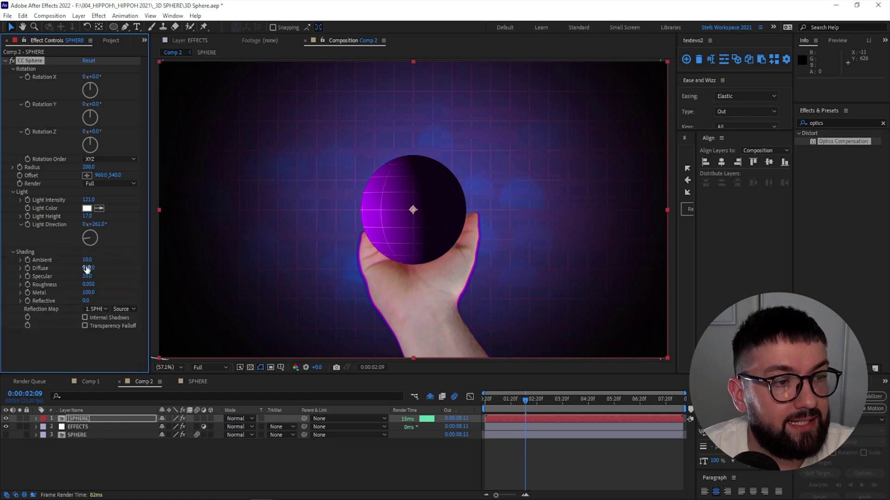
pyautogui.moveTo(103, 259)
pyautogui.mouseDown()
pyautogui.moveTo(116, 258)
pyautogui.moveTo(96, 259)
pyautogui.mouseUp()
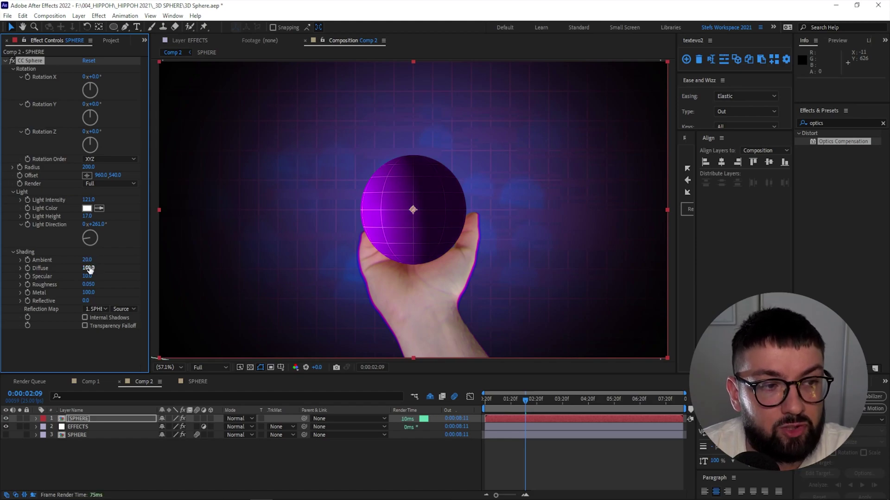
pyautogui.moveTo(90, 268)
pyautogui.mouseDown()
pyautogui.moveTo(70, 272)
pyautogui.moveTo(111, 273)
pyautogui.moveTo(89, 277)
pyautogui.mouseUp()
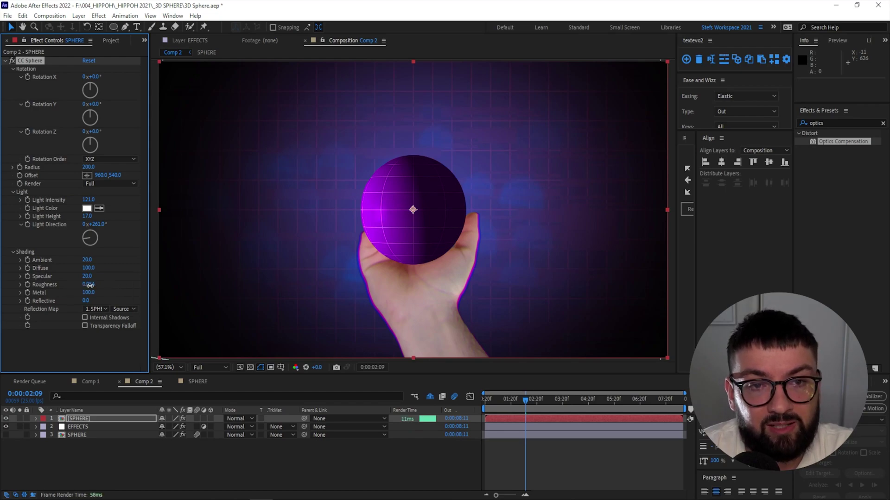
pyautogui.moveTo(89, 292); pyautogui.dragTo(79, 292)
pyautogui.moveTo(88, 199); pyautogui.dragTo(82, 203)
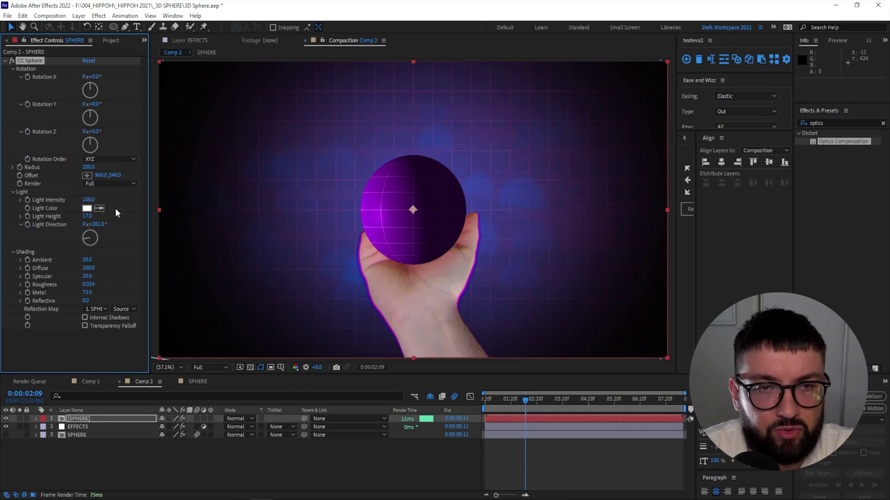
# - Set CC Sphere Light Height to 50 and Light Direction to 0°, then go to 0:00:01:06
pyautogui.moveTo(84, 216); pyautogui.dragTo(101, 219)
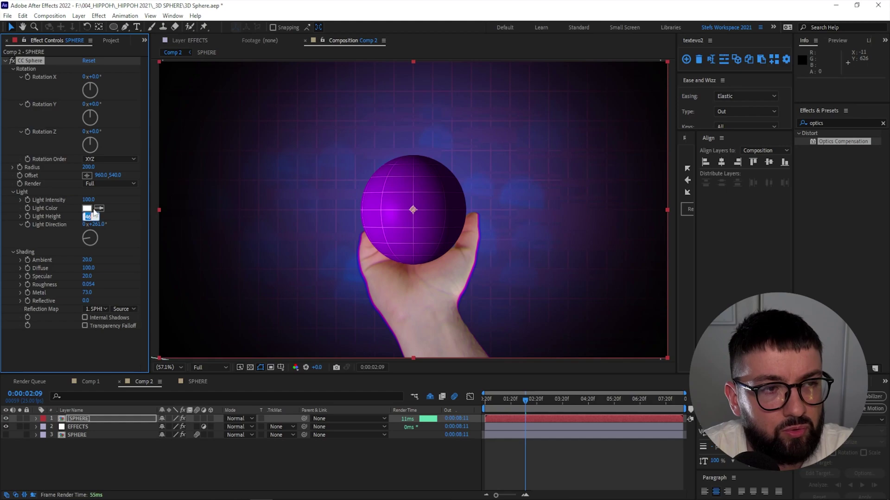
pyautogui.write('50')
pyautogui.press('Return')
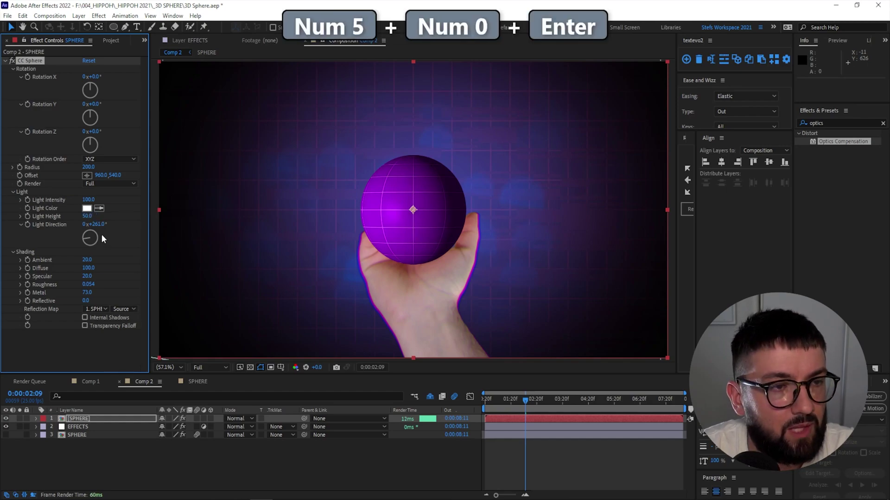
pyautogui.moveTo(103, 237); pyautogui.dragTo(85, 232)
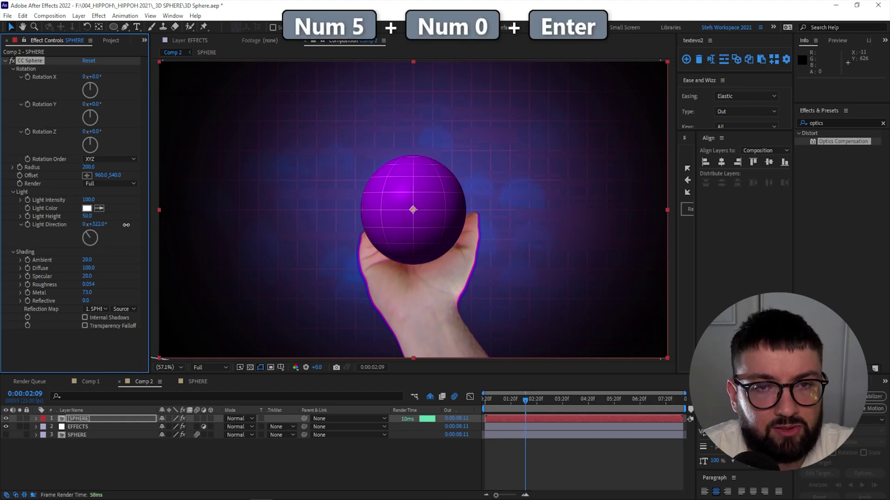
pyautogui.write('0')
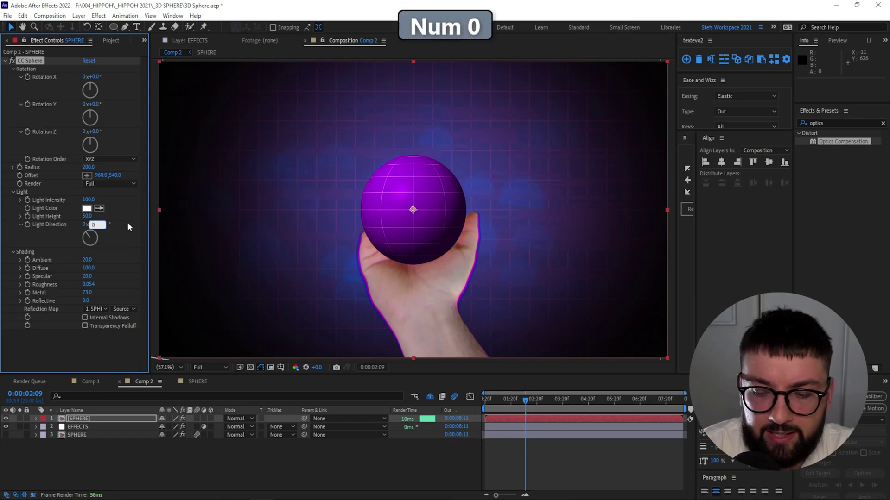
pyautogui.press('Return')
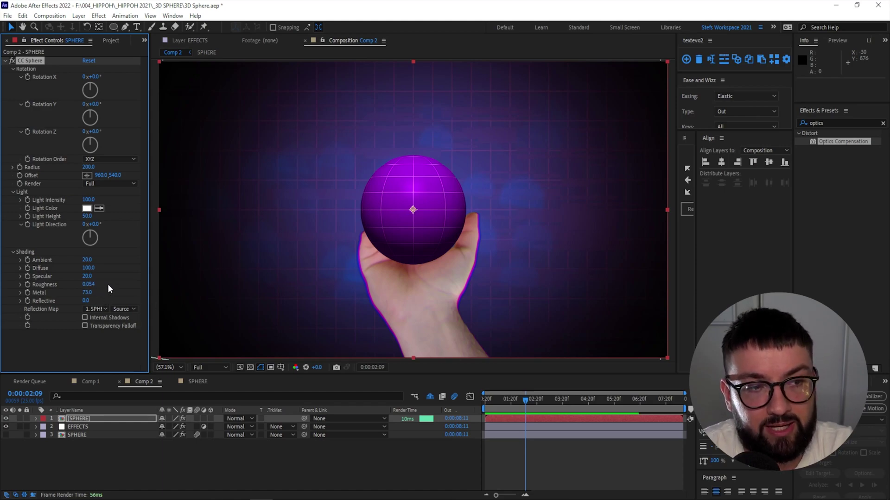
pyautogui.click(496, 405)
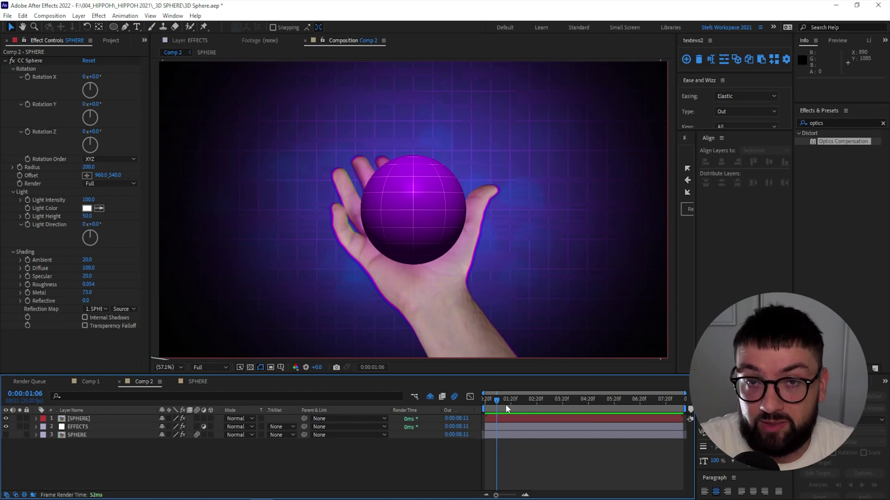
# - Shrink the SPHERE layer to 59% scale
pyautogui.click(505, 418)
pyautogui.press('s')
pyautogui.moveTo(172, 426); pyautogui.dragTo(152, 426)
# - At 0:00:00:20, move the sphere to position 960, 505 so it rests in the palm
pyautogui.click(493, 399)
pyautogui.moveTo(493, 400); pyautogui.dragTo(476, 404)
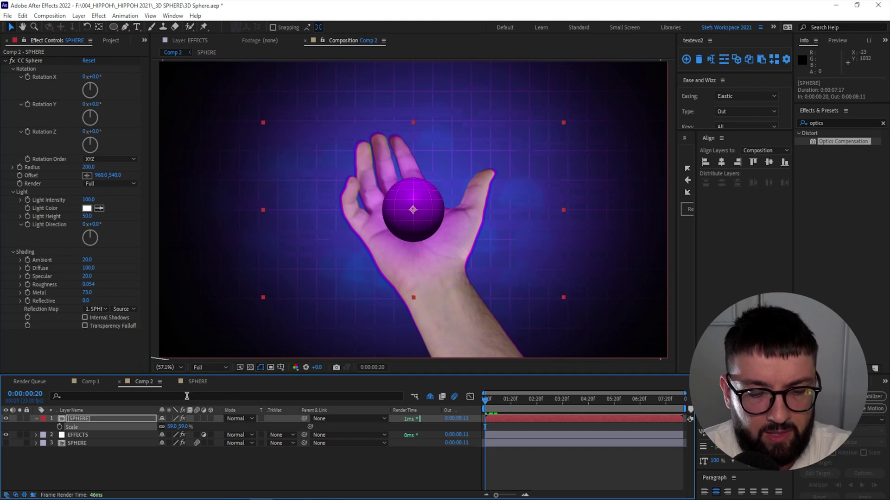
pyautogui.click(92, 418)
pyautogui.press('p')
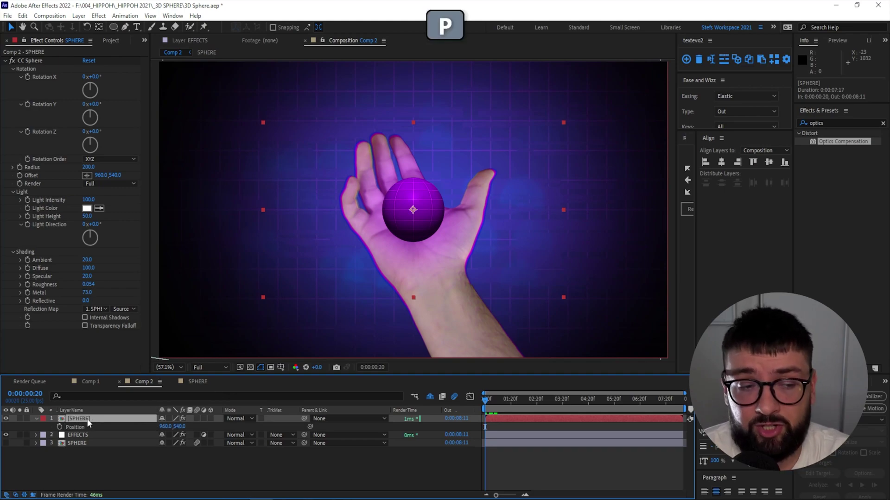
pyautogui.moveTo(179, 427)
pyautogui.mouseDown()
pyautogui.moveTo(225, 430)
pyautogui.moveTo(73, 422)
pyautogui.moveTo(165, 427)
pyautogui.mouseUp()
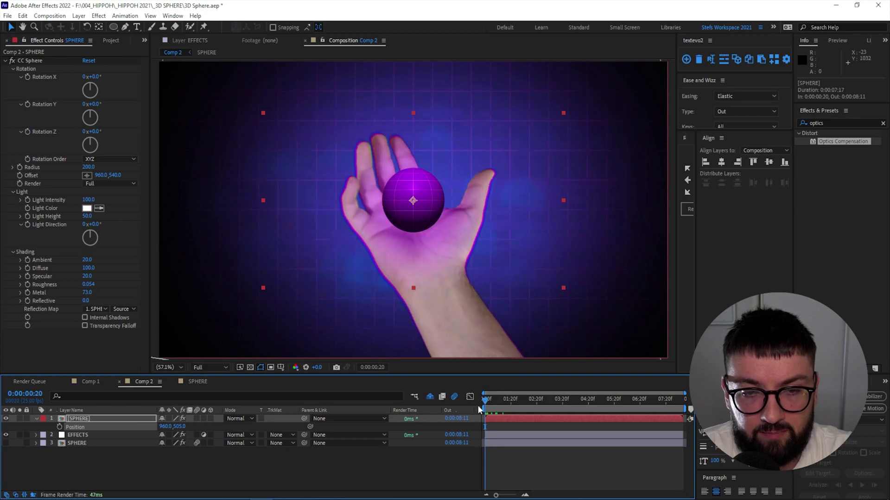
# - Keyframe the sphere's Position Y at 610, 357 at the fingertips, and 570 in the palm
pyautogui.click(59, 426)
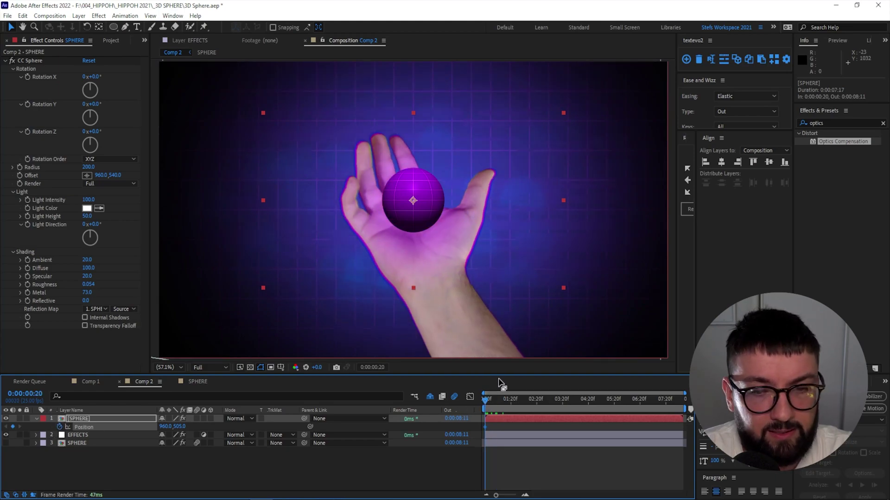
pyautogui.moveTo(487, 402); pyautogui.dragTo(512, 404)
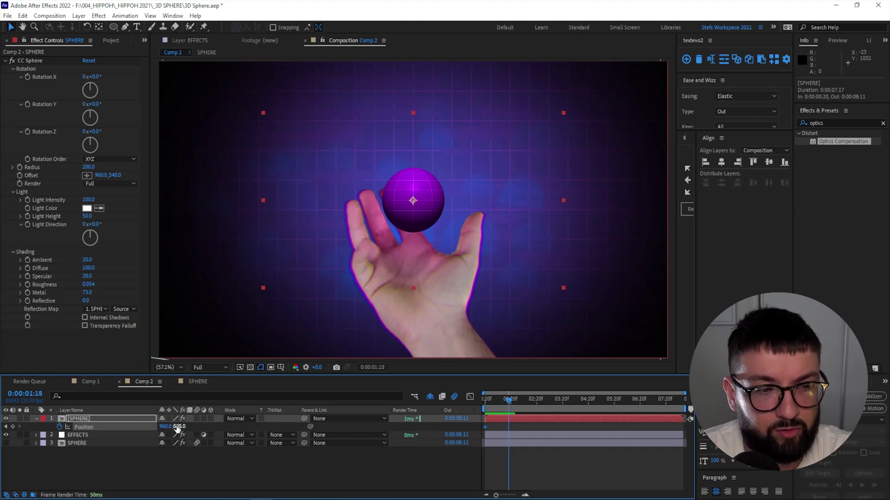
pyautogui.moveTo(176, 429); pyautogui.dragTo(545, 409)
pyautogui.moveTo(185, 429); pyautogui.dragTo(71, 420)
pyautogui.moveTo(545, 405); pyautogui.dragTo(582, 408)
pyautogui.moveTo(178, 425); pyautogui.dragTo(267, 430)
# - Add a fingertip toss at Y 296 retimed to 0:00:05:18, then a palm catch at Y 607
pyautogui.click(621, 401)
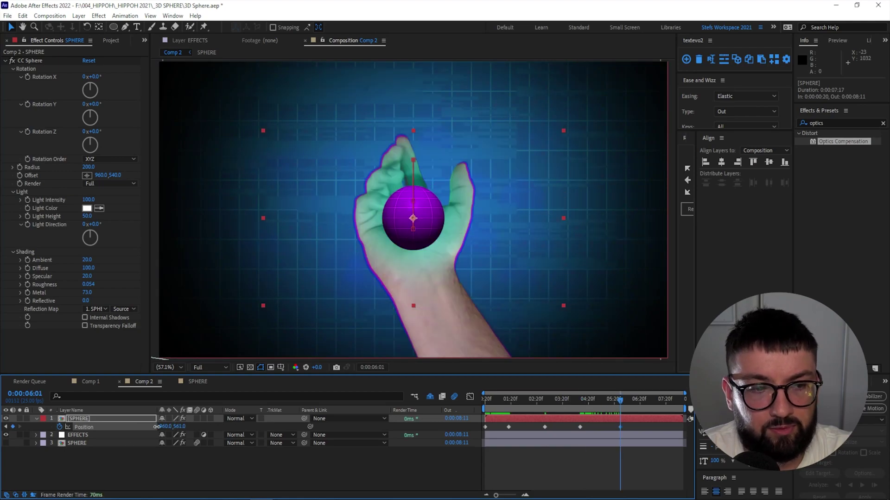
pyautogui.moveTo(179, 427); pyautogui.dragTo(262, 430)
pyautogui.moveTo(603, 400); pyautogui.dragTo(613, 427)
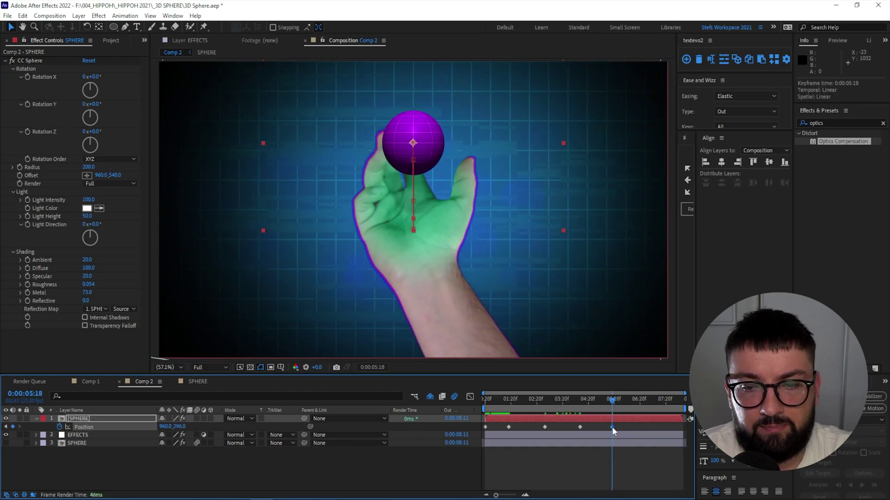
pyautogui.click(616, 402)
pyautogui.press('space')
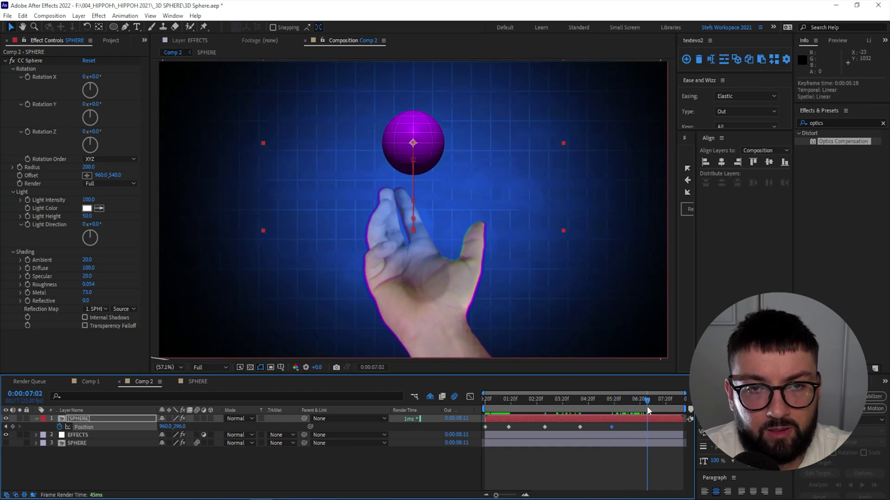
pyautogui.moveTo(191, 426); pyautogui.dragTo(331, 426)
pyautogui.press('space')
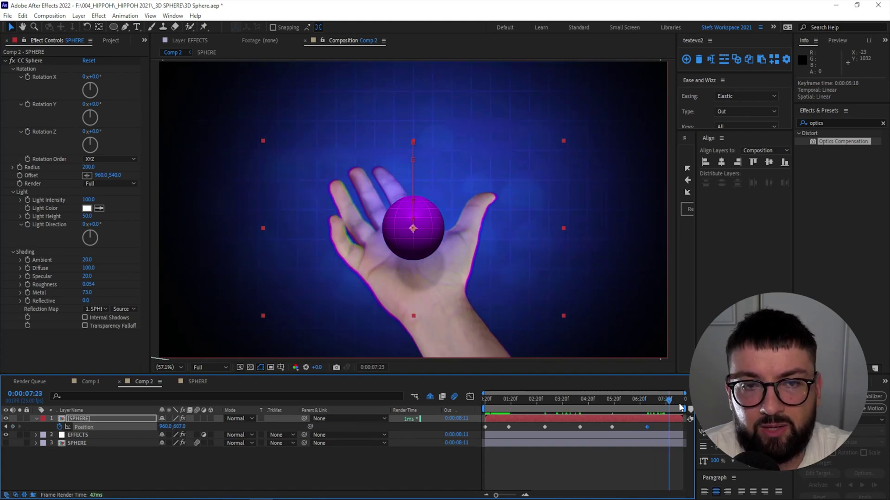
# - Copy the first Position keyframe to the comp end and preview the toss animation
pyautogui.click(486, 427)
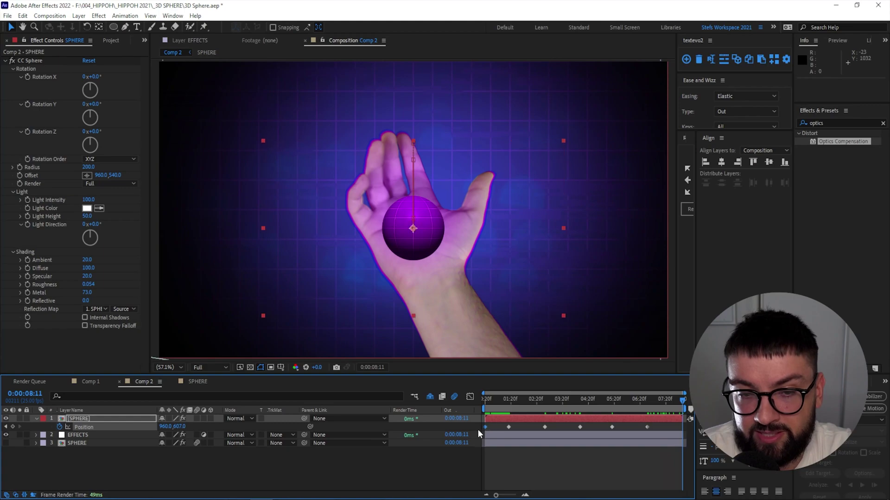
pyautogui.hotkey('ctrl', 'c')
pyautogui.moveTo(681, 399); pyautogui.dragTo(687, 407)
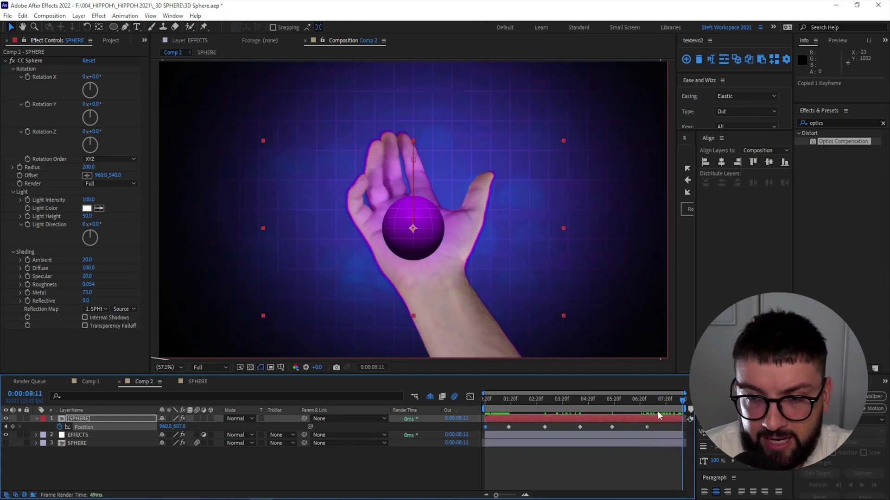
pyautogui.hotkey('ctrl', 'v')
pyautogui.moveTo(676, 402); pyautogui.dragTo(450, 397)
pyautogui.press('space')
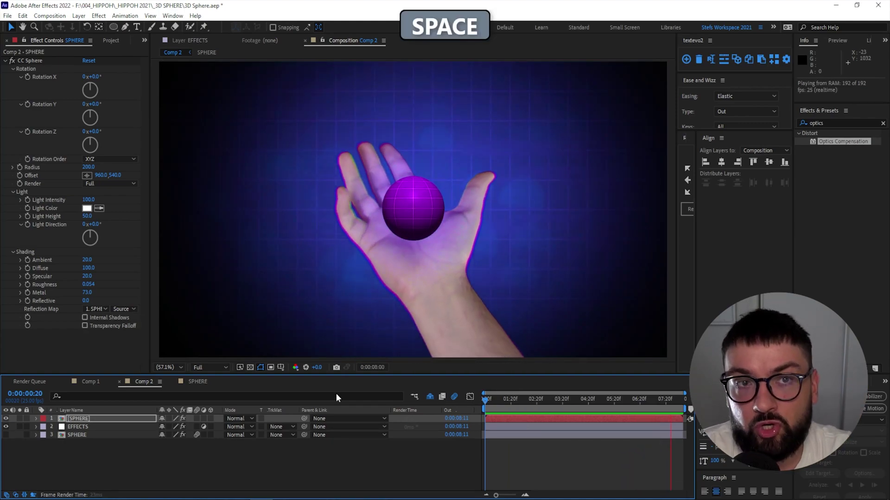
pyautogui.click(80, 418)
pyautogui.press('u')
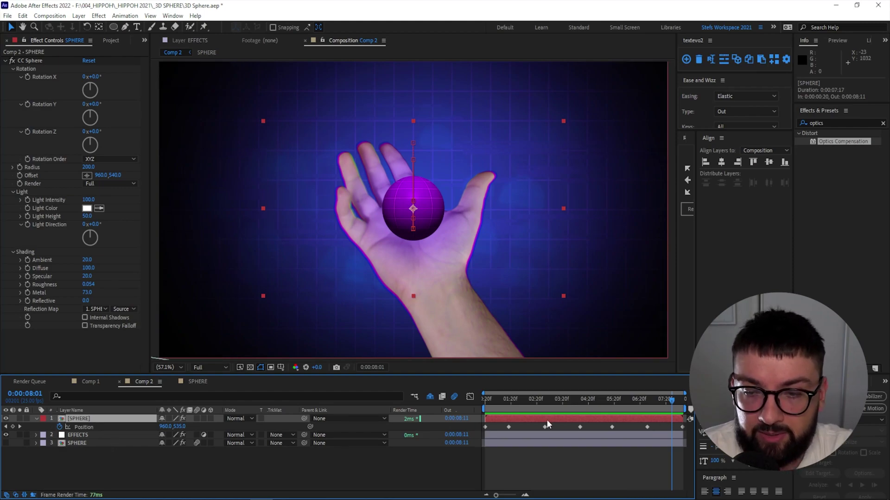
# - Apply Easy Ease to all the sphere's Position keyframes and preview from 0:00:00:20
pyautogui.click(85, 428)
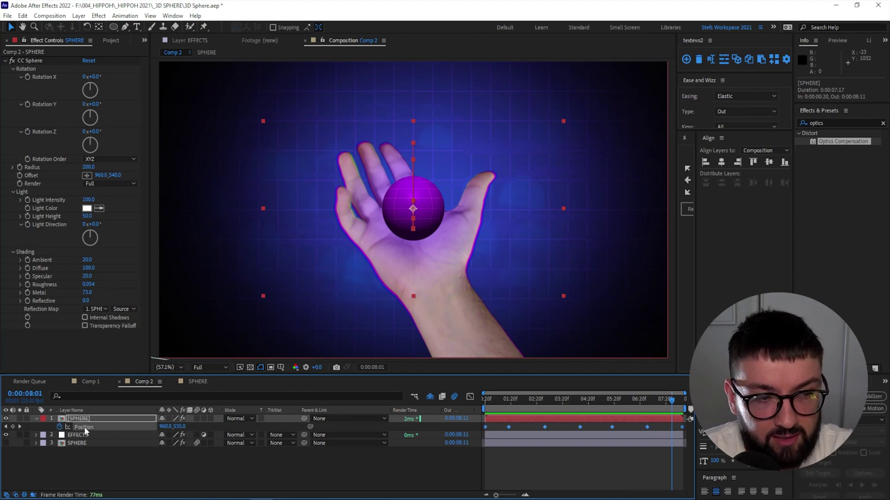
pyautogui.rightClick(509, 428)
pyautogui.moveTo(569, 423)
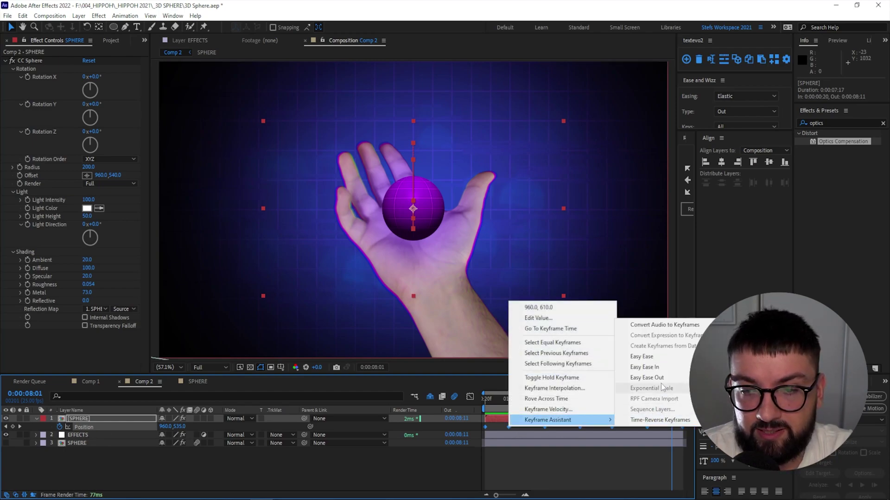
pyautogui.click(642, 356)
pyautogui.click(539, 470)
pyautogui.click(492, 397)
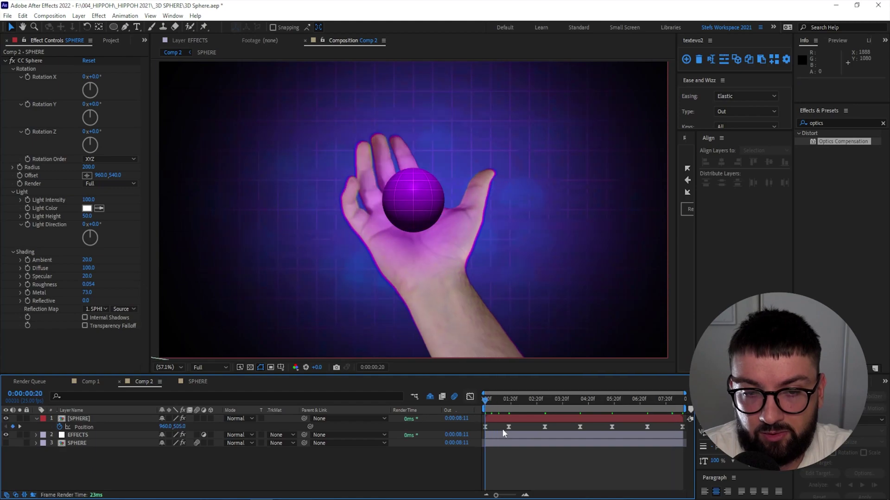
pyautogui.press('space')
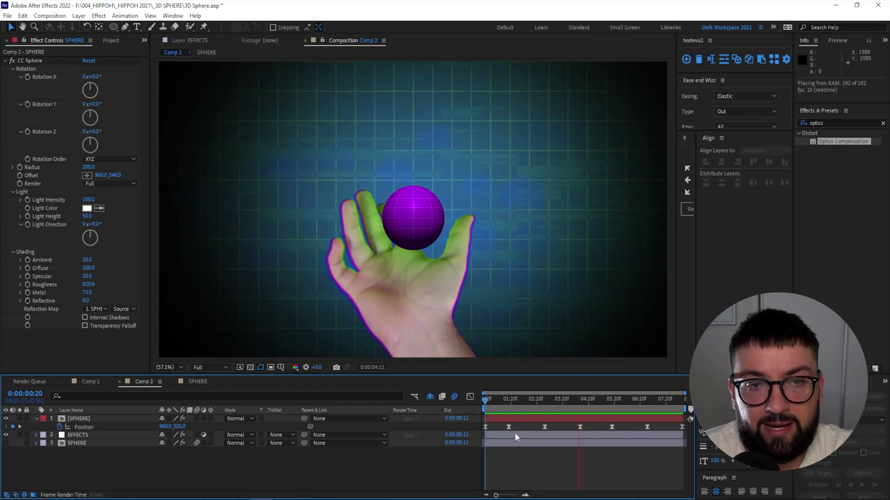
pyautogui.press('space')
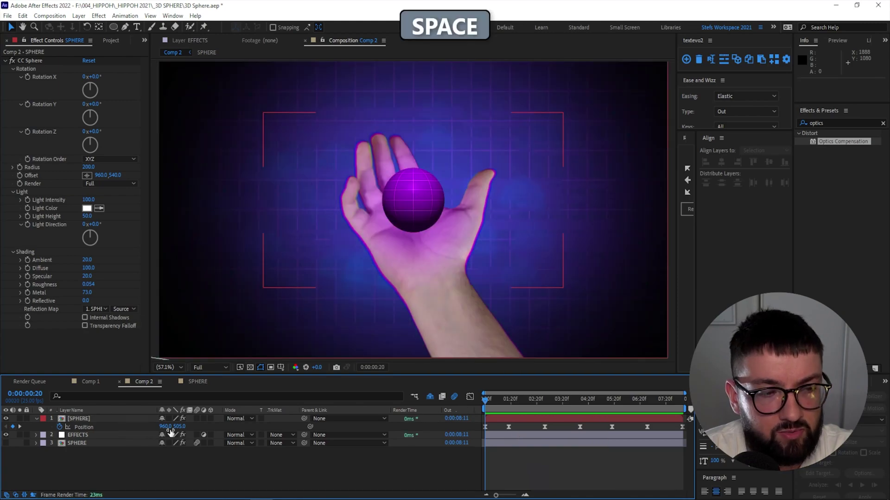
# - Raise the starting position to 960, 446, paste it at the comp end, and preview
pyautogui.moveTo(180, 427); pyautogui.dragTo(152, 429)
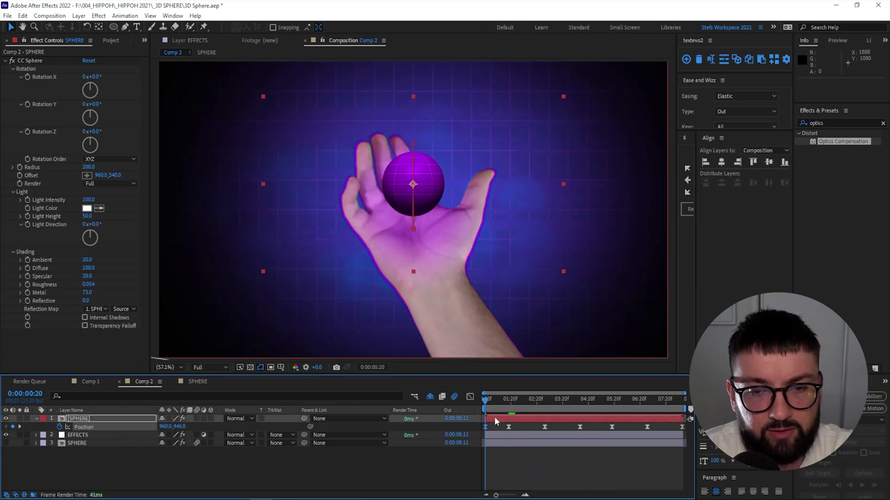
pyautogui.click(482, 427)
pyautogui.hotkey('ctrl', 'c')
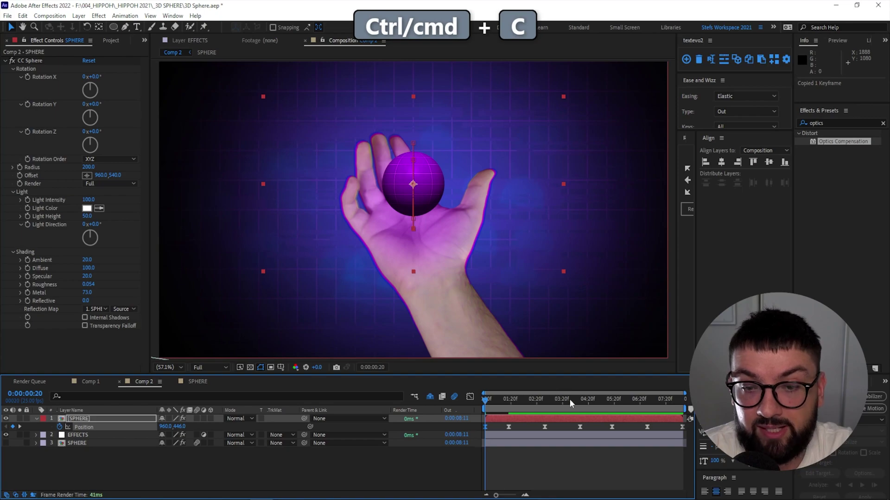
pyautogui.moveTo(575, 400); pyautogui.dragTo(682, 400)
pyautogui.hotkey('ctrl', 'v')
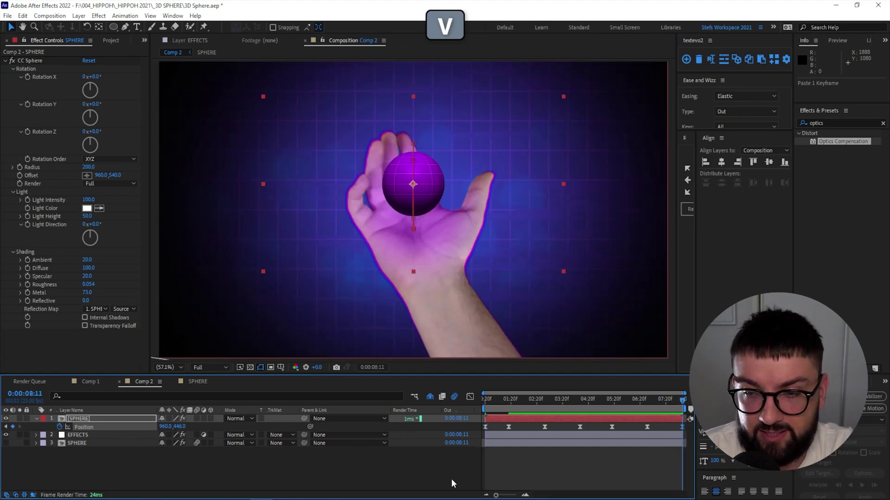
pyautogui.press('space')
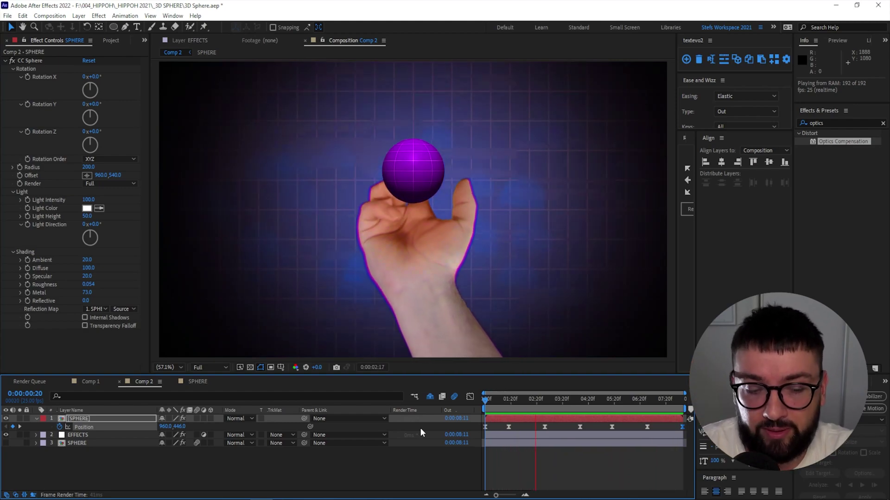
pyautogui.press('space')
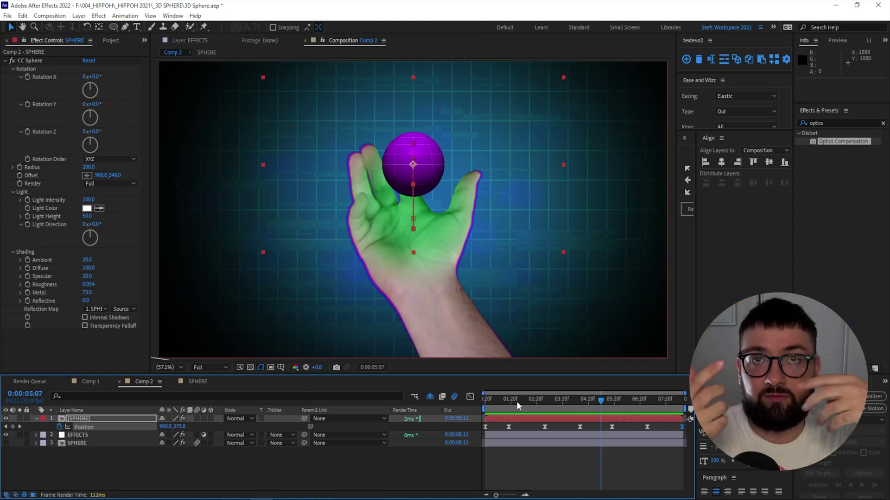
# - At the comp start, enable keyframes for CC Sphere Rotation X and Rotation Z
pyautogui.moveTo(524, 399); pyautogui.dragTo(480, 424)
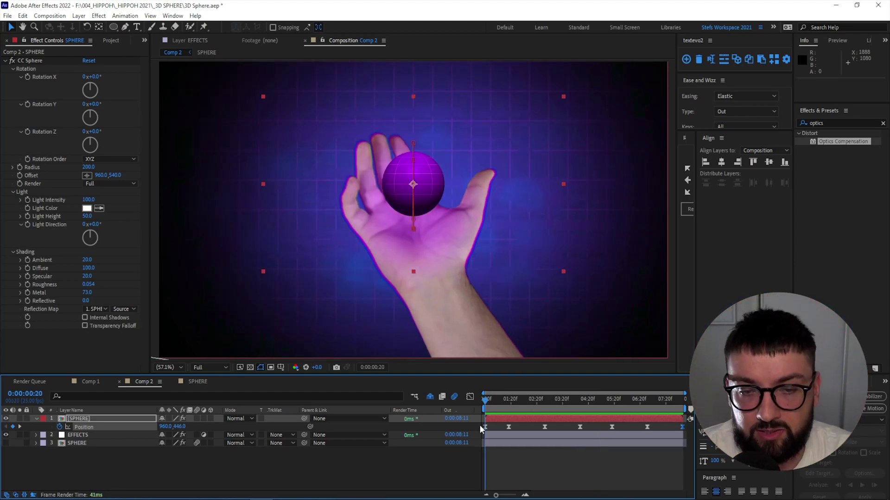
pyautogui.click(108, 83)
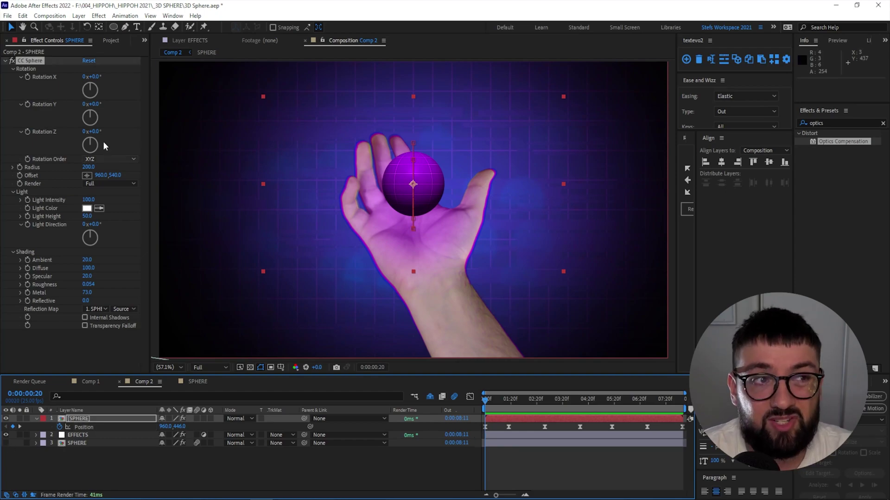
pyautogui.click(27, 76)
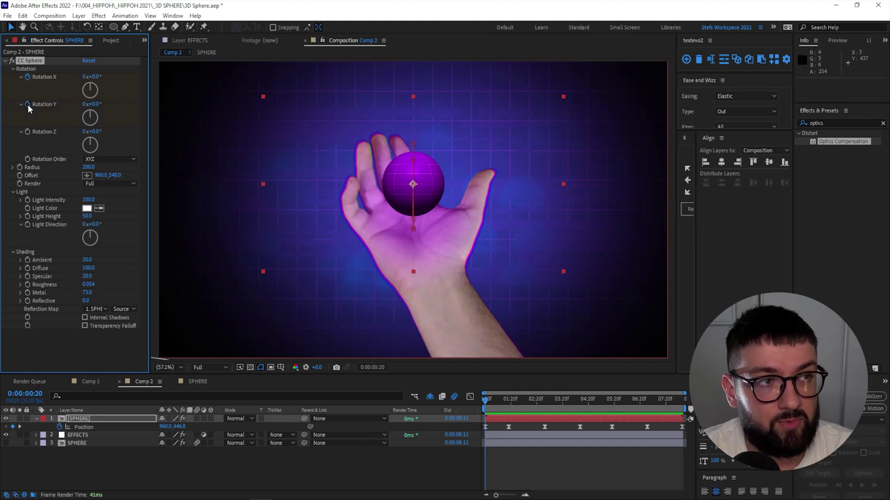
pyautogui.click(28, 132)
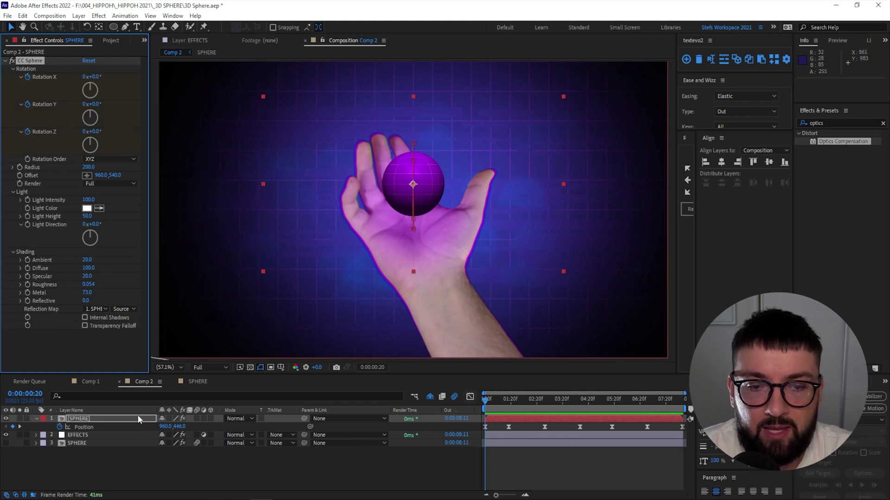
pyautogui.click(99, 418)
pyautogui.press('u')
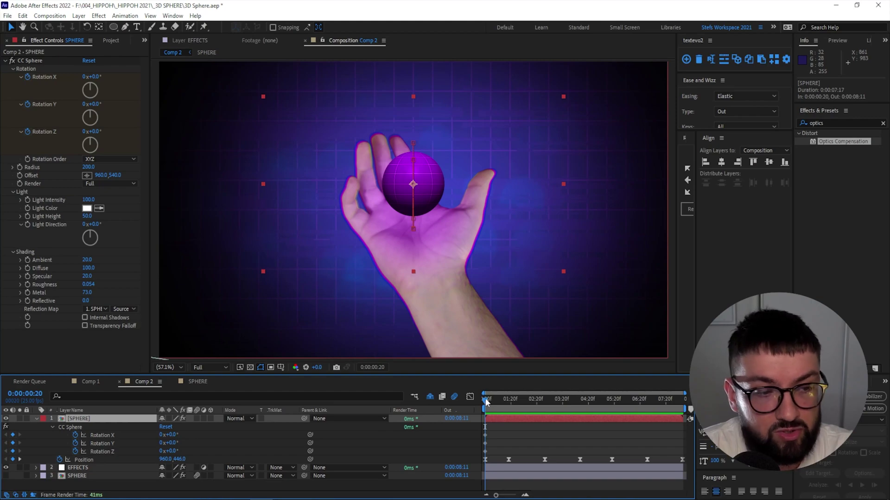
# - Add a Rotation X keyframe, moved to 0:00:03:03 at about -122°, and preview
pyautogui.moveTo(485, 398); pyautogui.dragTo(510, 399)
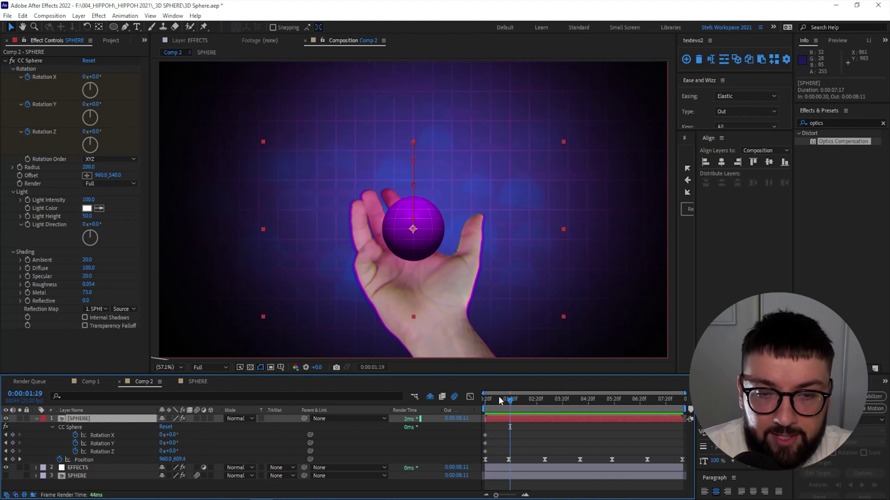
pyautogui.moveTo(499, 400); pyautogui.dragTo(509, 409)
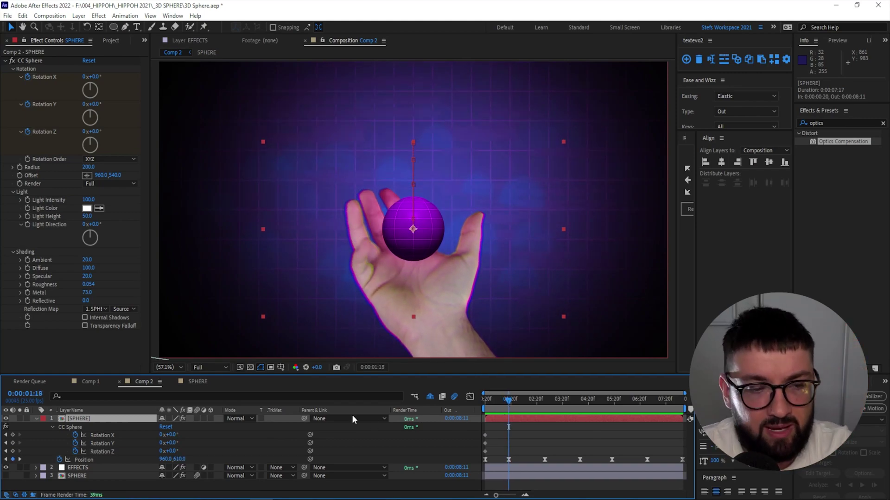
pyautogui.moveTo(173, 435); pyautogui.dragTo(142, 436)
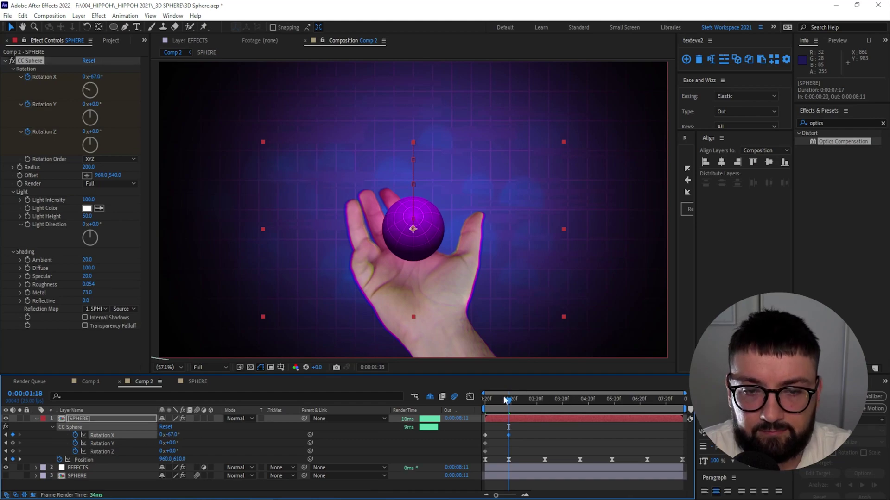
pyautogui.moveTo(506, 400); pyautogui.dragTo(485, 404)
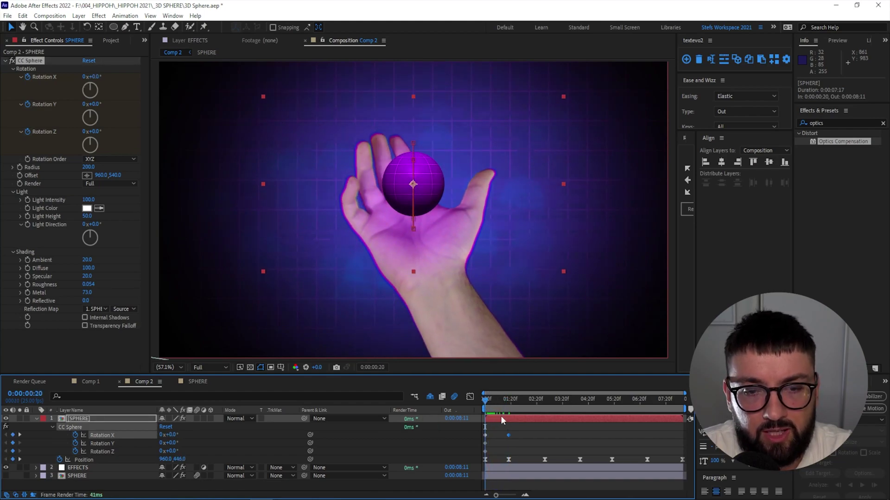
pyautogui.press('space')
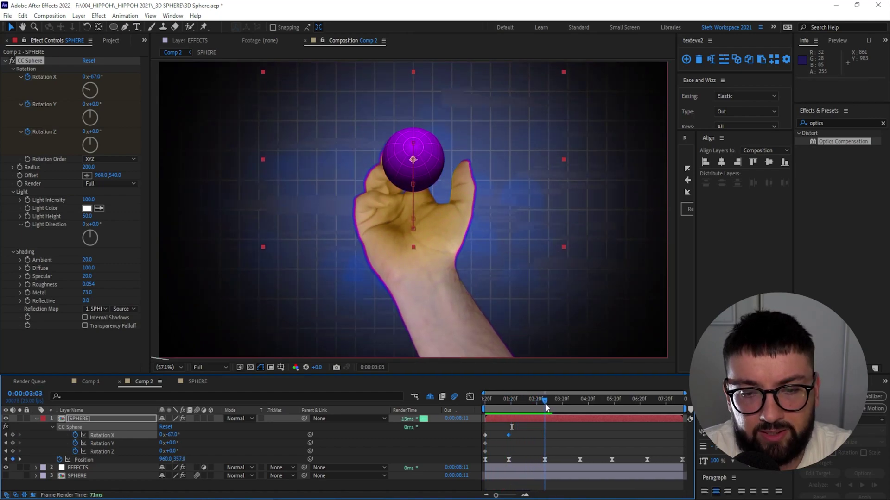
pyautogui.moveTo(512, 435); pyautogui.dragTo(545, 434)
pyautogui.moveTo(178, 436); pyautogui.dragTo(150, 443)
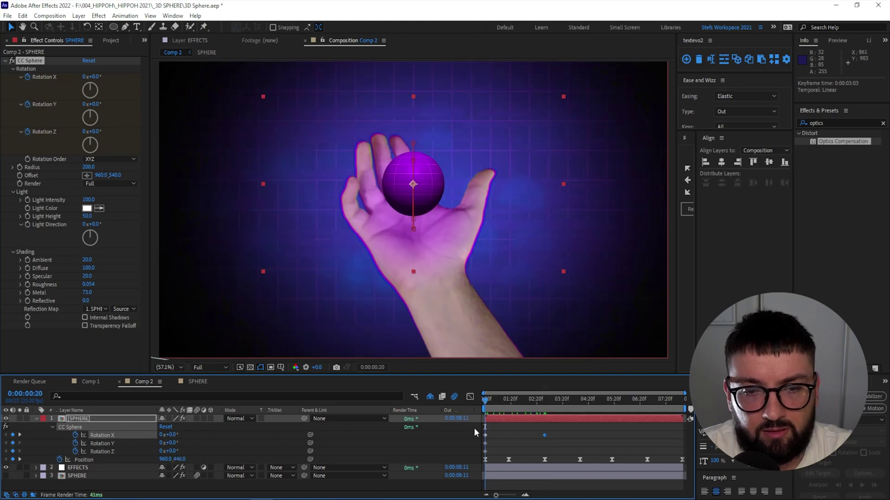
pyautogui.press('space')
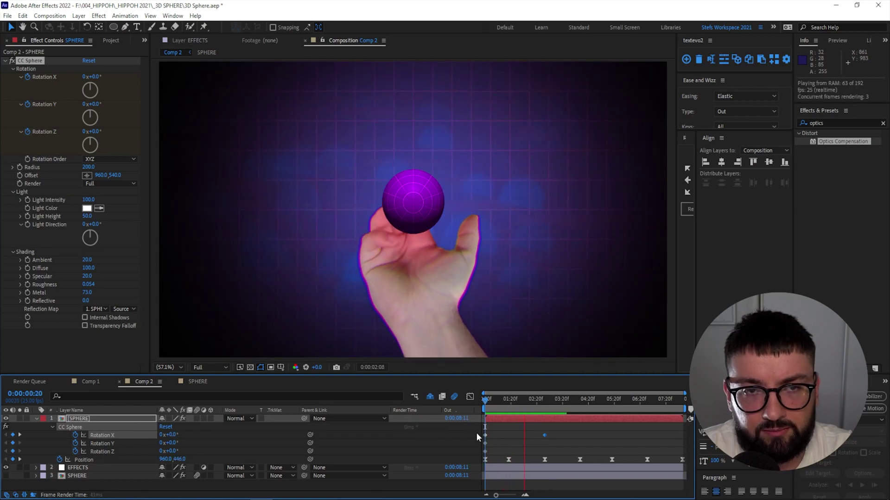
pyautogui.press('space')
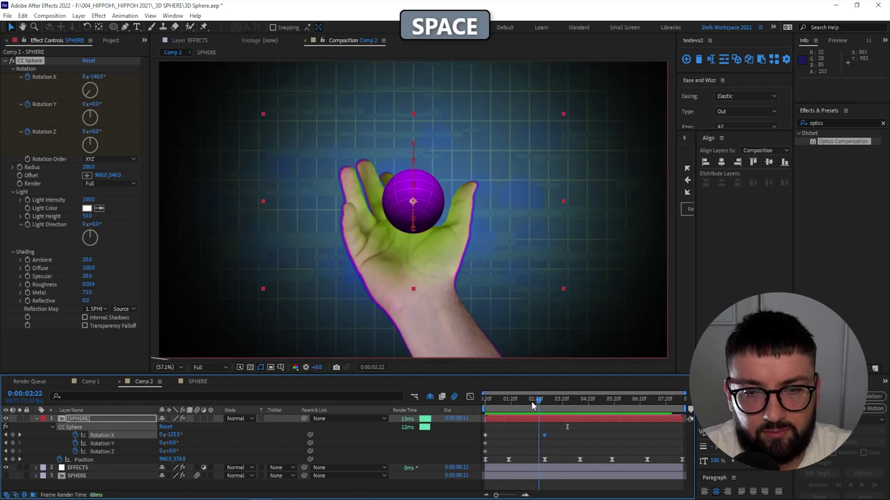
# - Add Rotation X keyframes near -147° around 0:00:03:08 and about -9° at 0:00:07:04
pyautogui.moveTo(532, 400); pyautogui.dragTo(601, 404)
pyautogui.press('space')
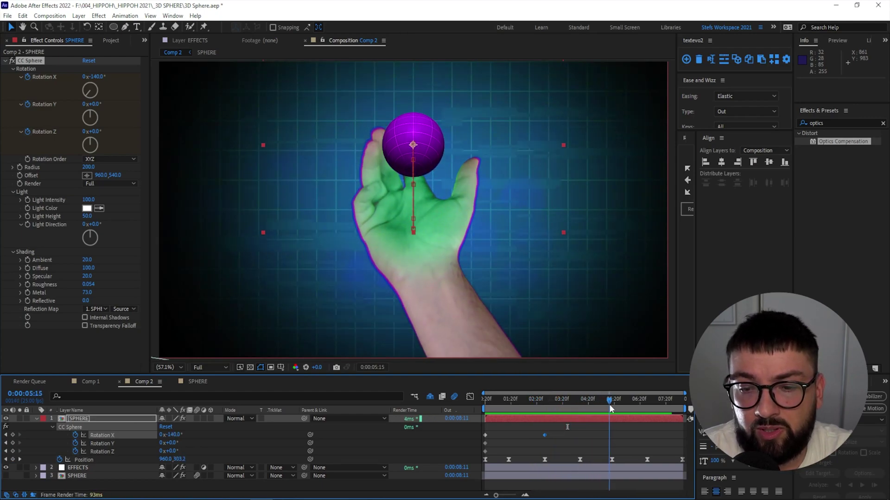
pyautogui.moveTo(171, 435); pyautogui.dragTo(171, 437)
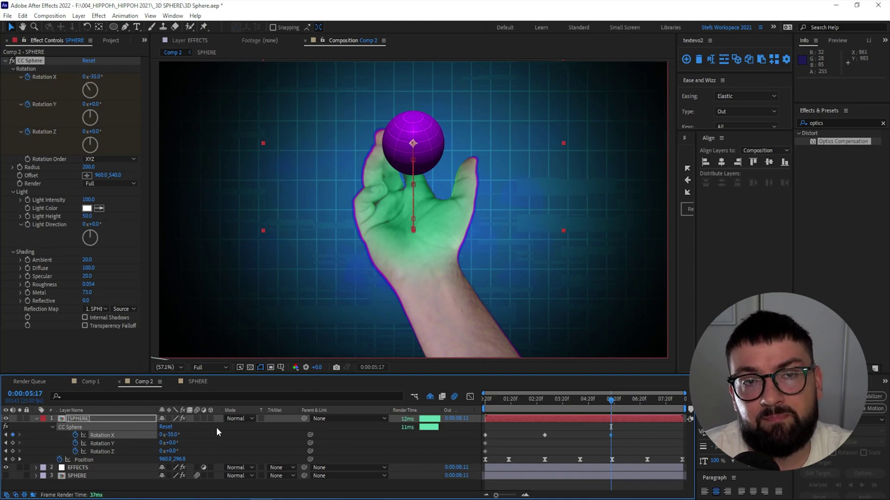
pyautogui.moveTo(613, 401); pyautogui.dragTo(647, 406)
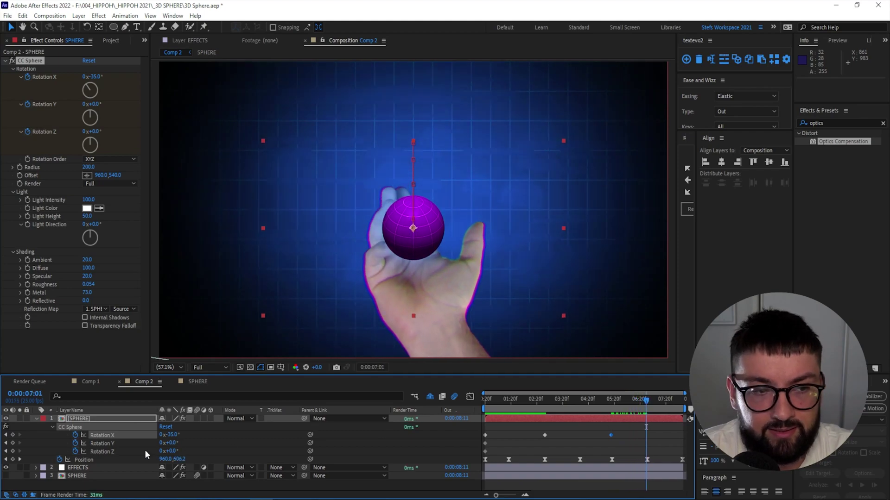
pyautogui.moveTo(161, 436); pyautogui.dragTo(190, 438)
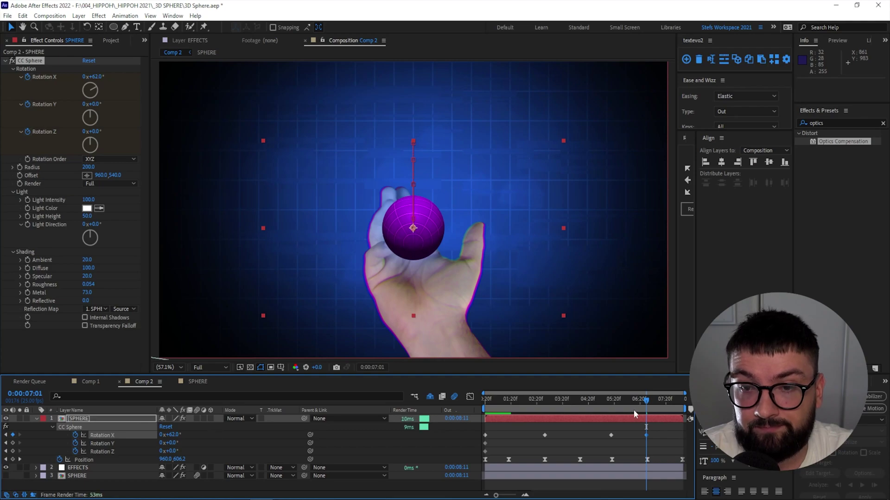
pyautogui.click(656, 402)
pyautogui.moveTo(646, 436); pyautogui.dragTo(648, 435)
# - Copy the starting Rotation X keyframe and paste it at the comp end
pyautogui.click(486, 435)
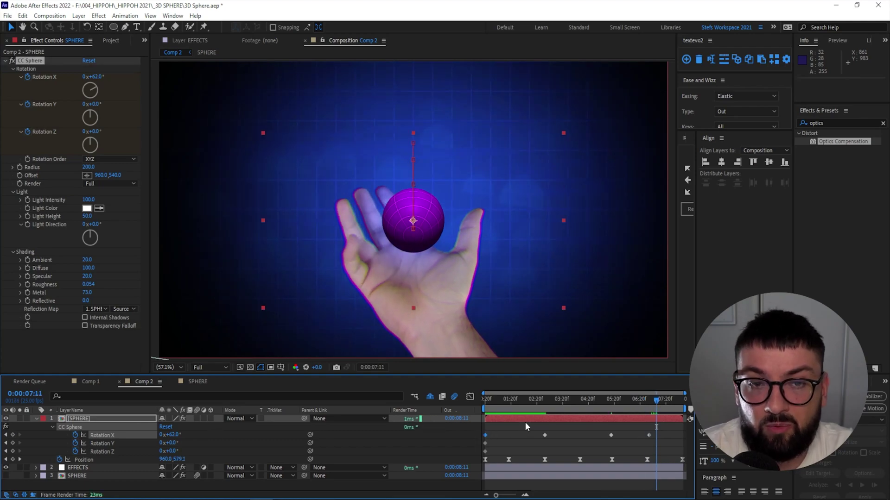
pyautogui.hotkey('ctrl', 'c')
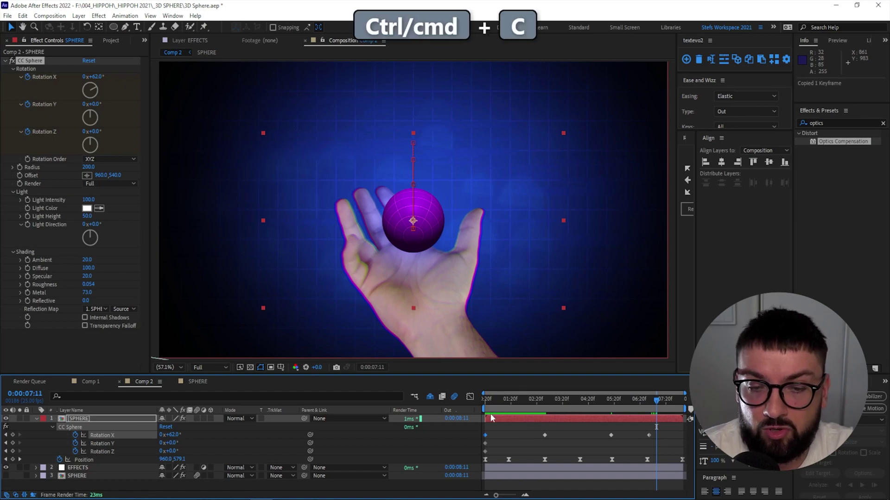
pyautogui.press('End')
pyautogui.hotkey('ctrl', 'v')
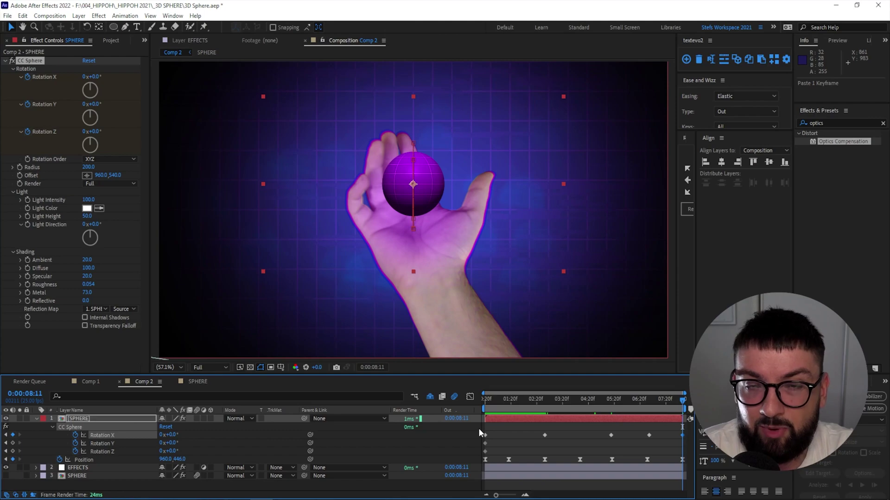
# - Apply Easy Ease to all Rotation X keyframes and preview the spin
pyautogui.moveTo(479, 428); pyautogui.dragTo(658, 438)
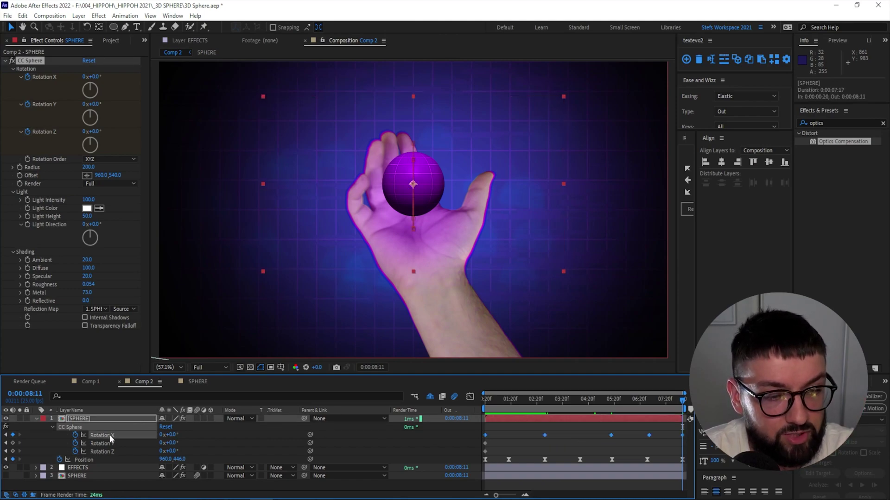
pyautogui.rightClick(545, 435)
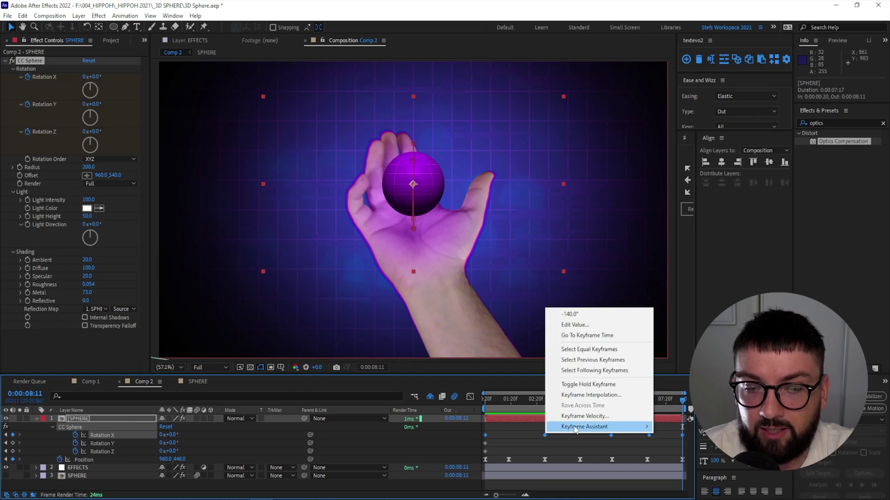
pyautogui.moveTo(585, 427)
pyautogui.click(678, 363)
pyautogui.click(533, 413)
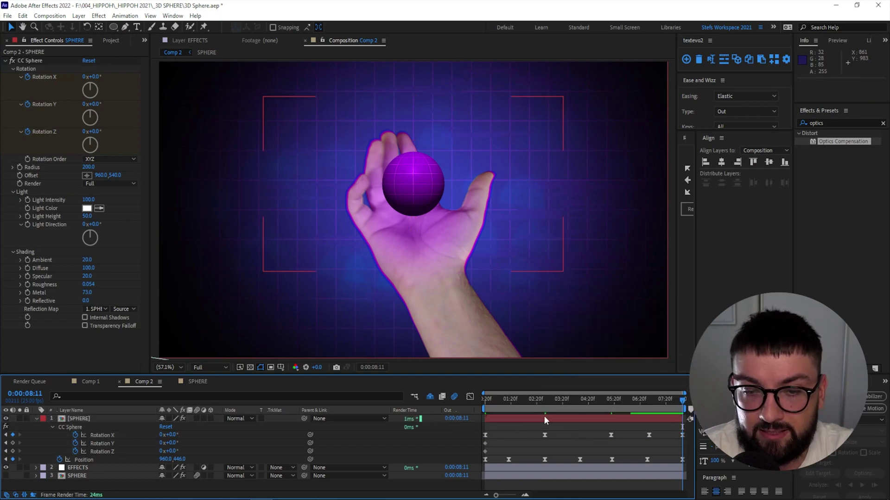
pyautogui.click(478, 408)
pyautogui.press('space')
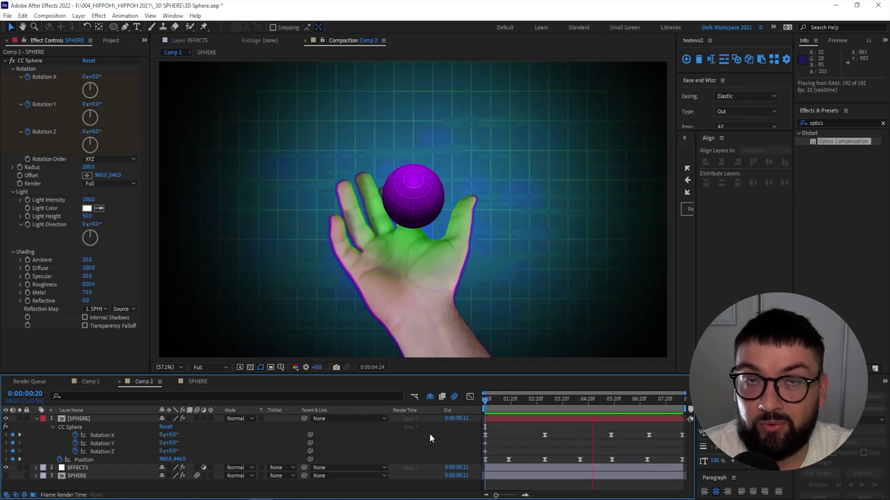
pyautogui.press('space')
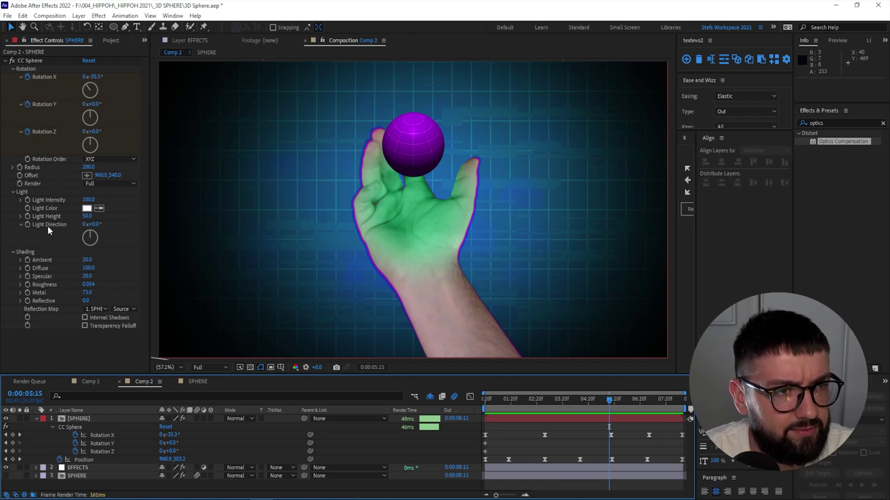
# - Set CC Sphere Light Direction to -29° and preview from 0:00:02:20
pyautogui.moveTo(95, 226); pyautogui.dragTo(85, 226)
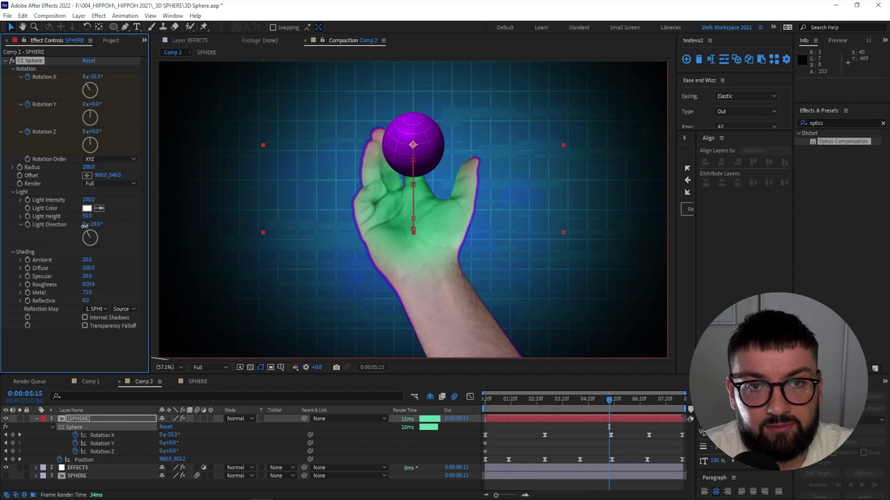
pyautogui.moveTo(589, 399); pyautogui.dragTo(537, 401)
pyautogui.press('space')
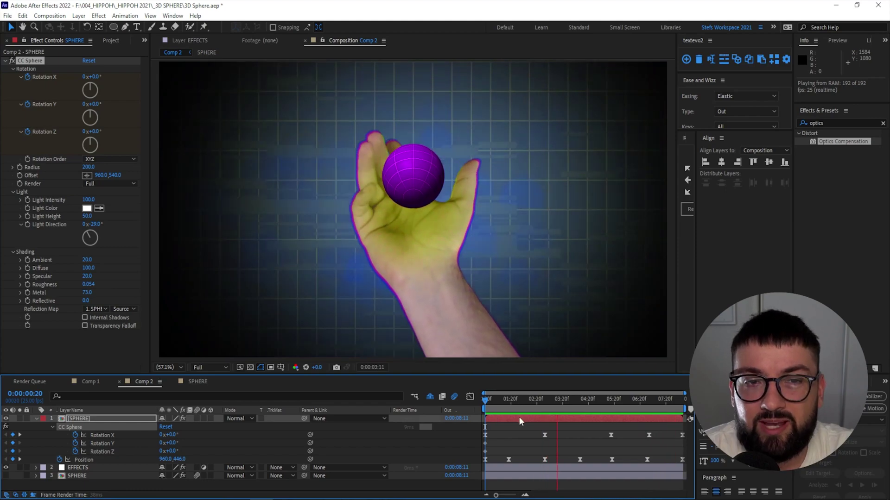
# - Keyframe the sphere's Rotation Y at 1:18, -24° at 4:22 and about 32° at 6:21
pyautogui.press('space')
pyautogui.moveTo(479, 401)
pyautogui.mouseDown()
pyautogui.moveTo(513, 411)
pyautogui.moveTo(531, 407)
pyautogui.moveTo(492, 407)
pyautogui.mouseUp()
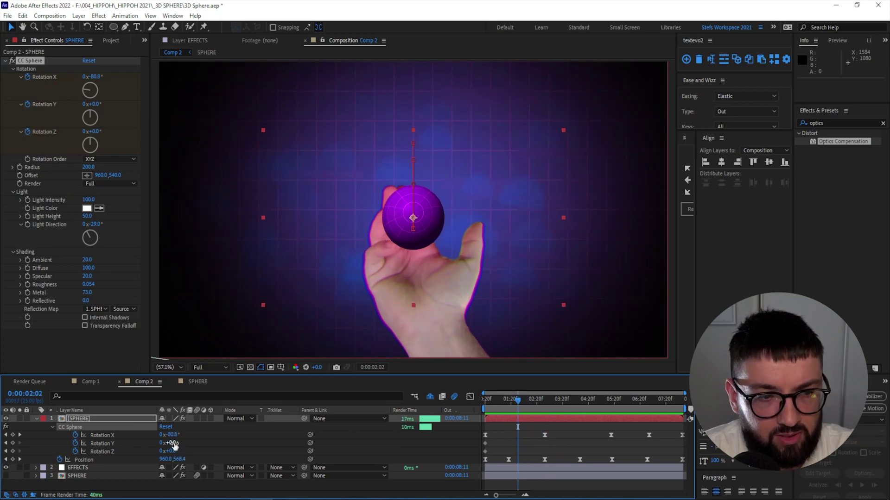
pyautogui.moveTo(173, 444); pyautogui.dragTo(184, 441)
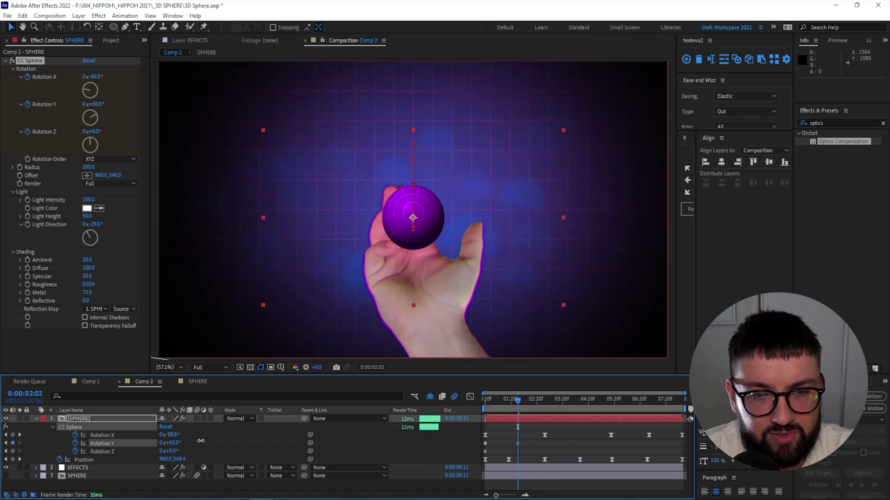
pyautogui.moveTo(531, 401); pyautogui.dragTo(590, 401)
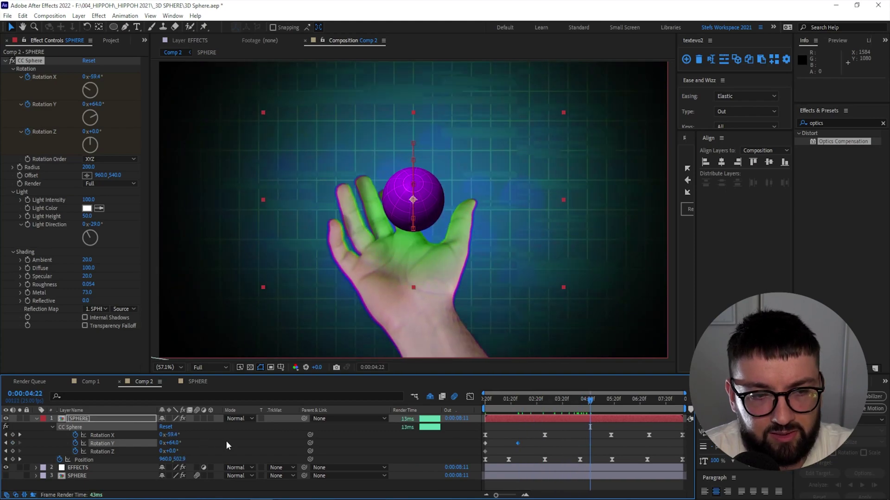
pyautogui.click(158, 443)
pyautogui.write('-24')
pyautogui.press('Return')
pyautogui.moveTo(595, 398); pyautogui.dragTo(641, 399)
pyautogui.moveTo(167, 451); pyautogui.dragTo(195, 451)
pyautogui.hotkey('ctrl', 'z')
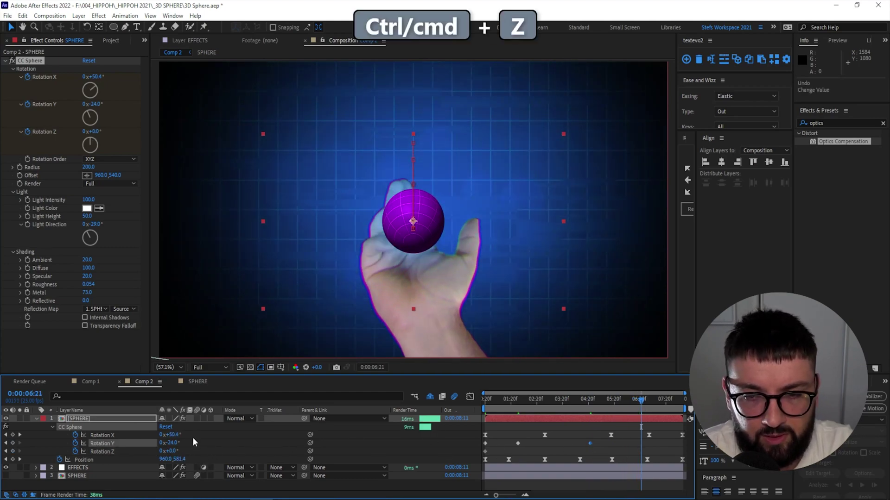
pyautogui.moveTo(175, 445); pyautogui.dragTo(404, 458)
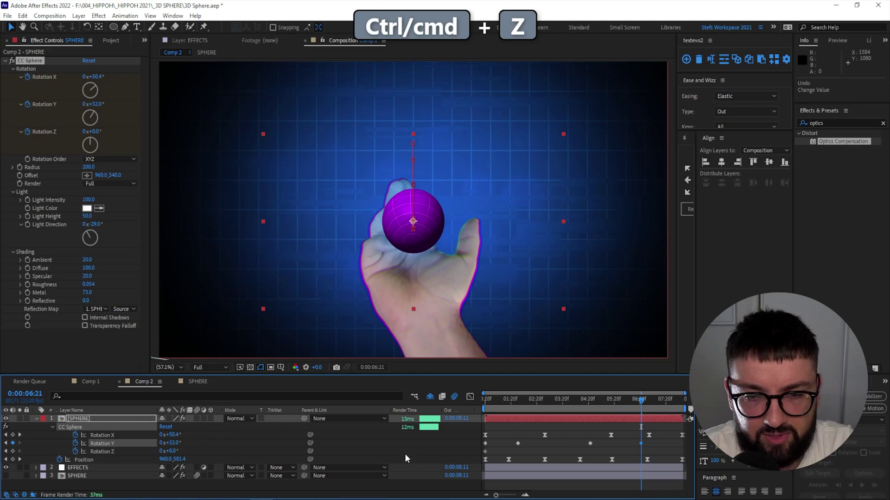
# - Copy the starting Rotation Y keyframe and paste it at the comp end, 0:00:08:11
pyautogui.click(484, 445)
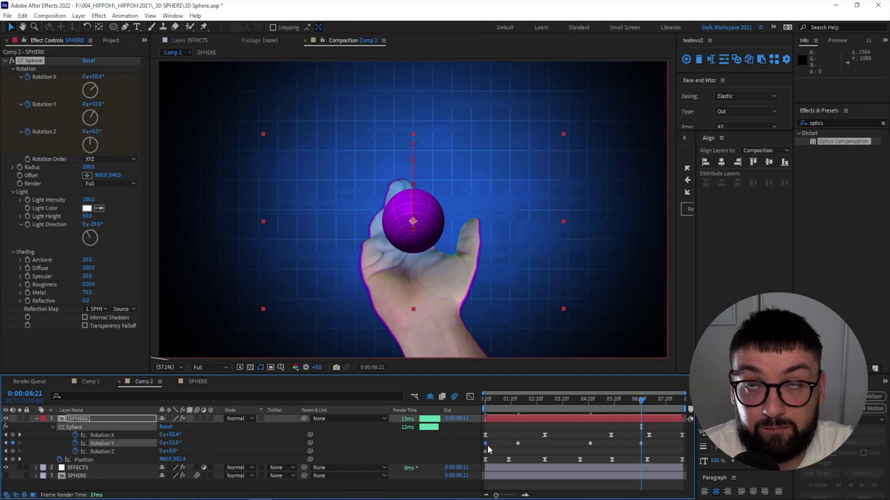
pyautogui.hotkey('ctrl', 'c')
pyautogui.moveTo(658, 399); pyautogui.dragTo(683, 399)
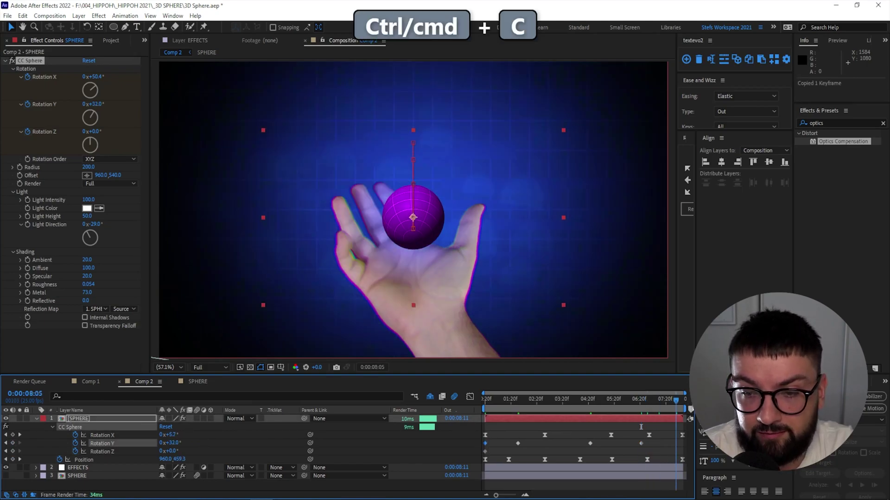
pyautogui.hotkey('ctrl', 'v')
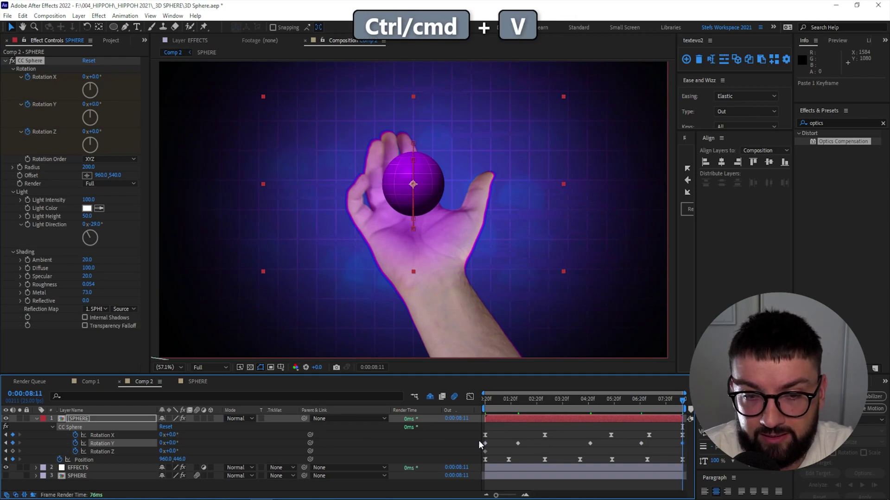
# - Apply Easy Ease (F9) to all Rotation Y keyframes and preview from the start
pyautogui.moveTo(479, 440); pyautogui.dragTo(686, 446)
pyautogui.press('F9')
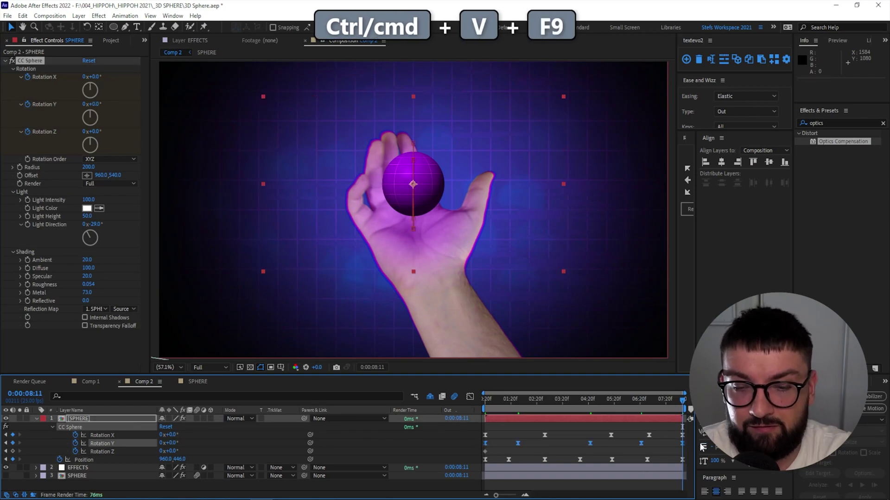
pyautogui.rightClick(641, 443)
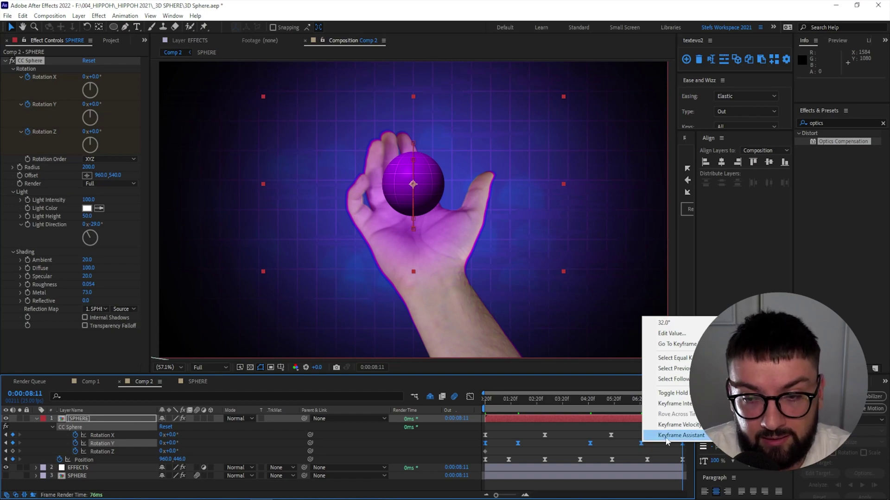
pyautogui.moveTo(666, 442)
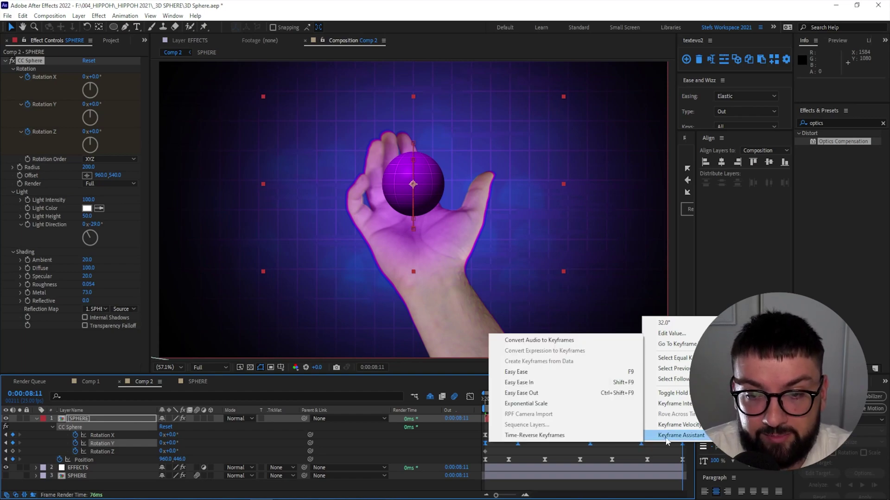
pyautogui.click(482, 422)
pyautogui.click(486, 399)
pyautogui.press('space')
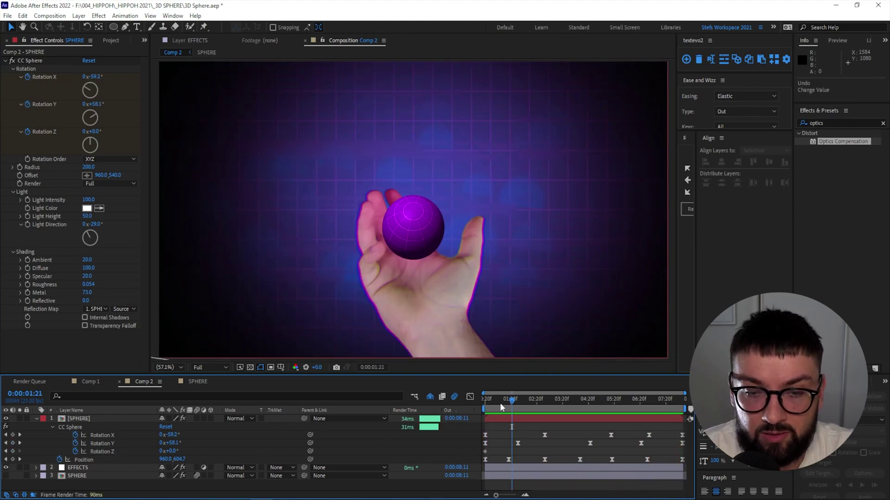
# - Set Rotation Z to 43° around 4:15 and paste the starting Z keyframe at the comp end
pyautogui.moveTo(494, 399); pyautogui.dragTo(578, 403)
pyautogui.moveTo(172, 453); pyautogui.dragTo(187, 451)
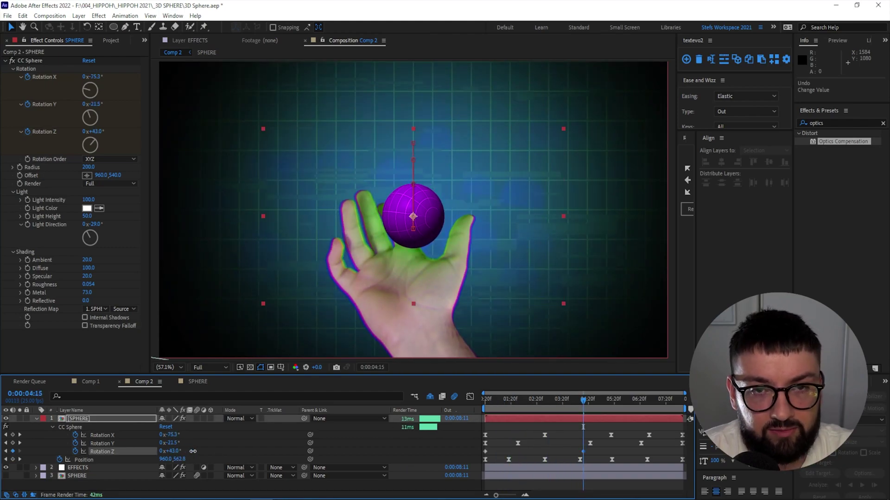
pyautogui.click(583, 452)
pyautogui.hotkey('ctrl', 'c')
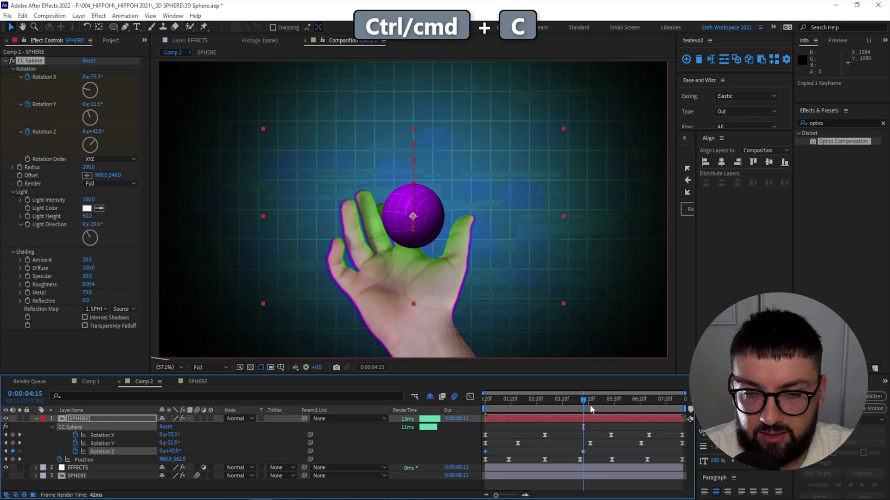
pyautogui.press('End')
pyautogui.hotkey('ctrl', 'v')
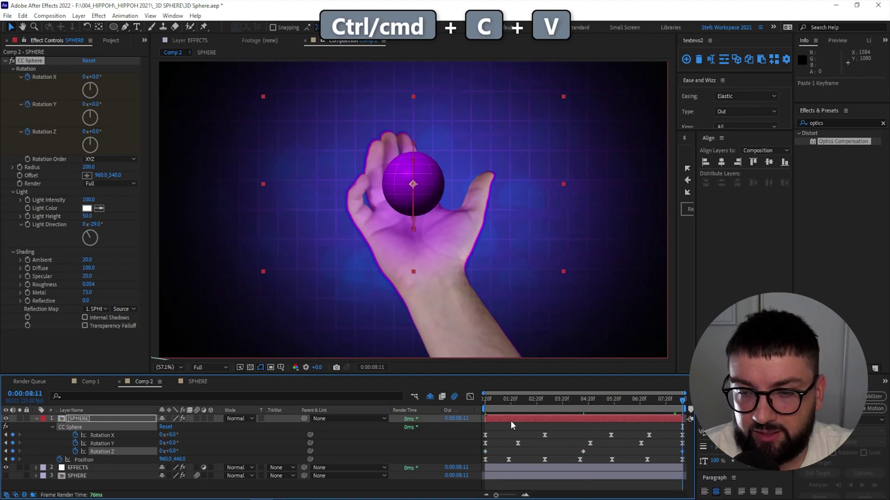
# - Apply Keyframe Assistant > Easy Ease to all three Rotation Z keyframes and preview the toss
pyautogui.moveTo(478, 449); pyautogui.dragTo(686, 453)
pyautogui.rightClick(688, 453)
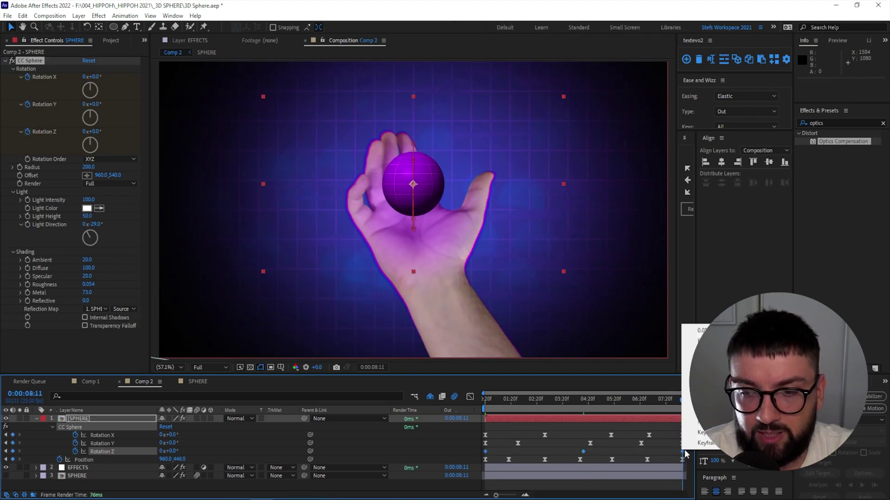
pyautogui.moveTo(700, 433)
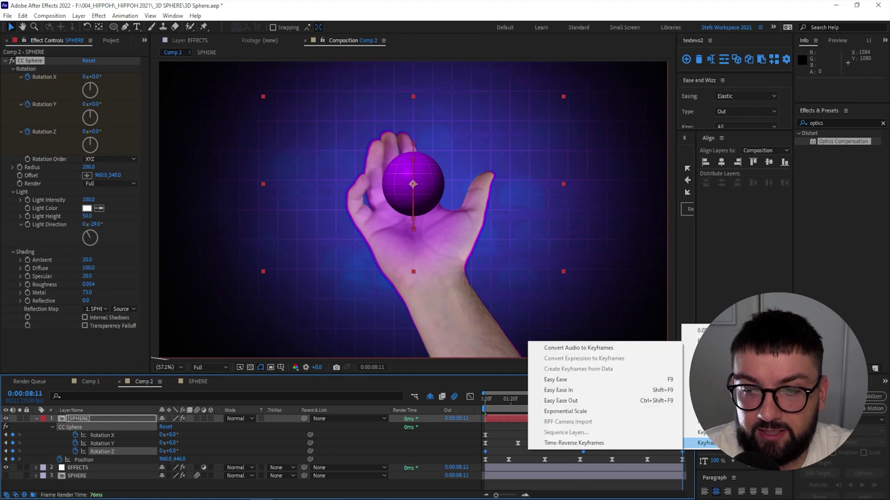
pyautogui.click(579, 382)
pyautogui.press('Home')
pyautogui.press('space')
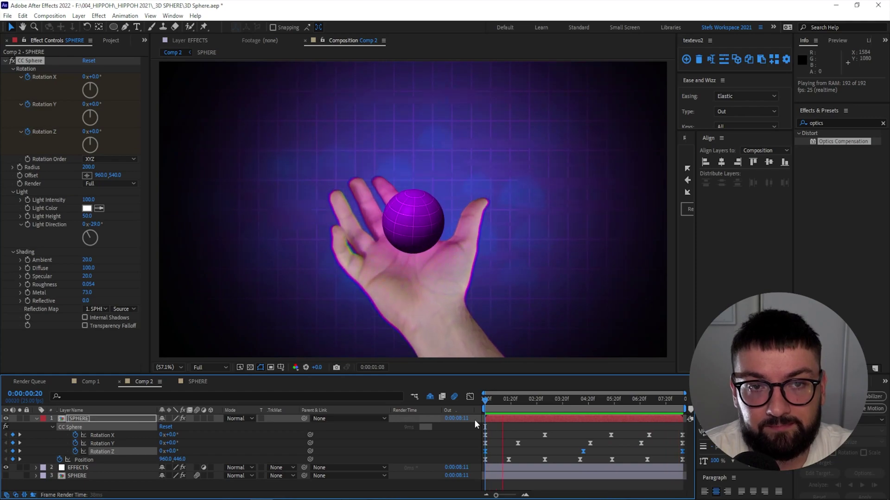
pyautogui.click(71, 140)
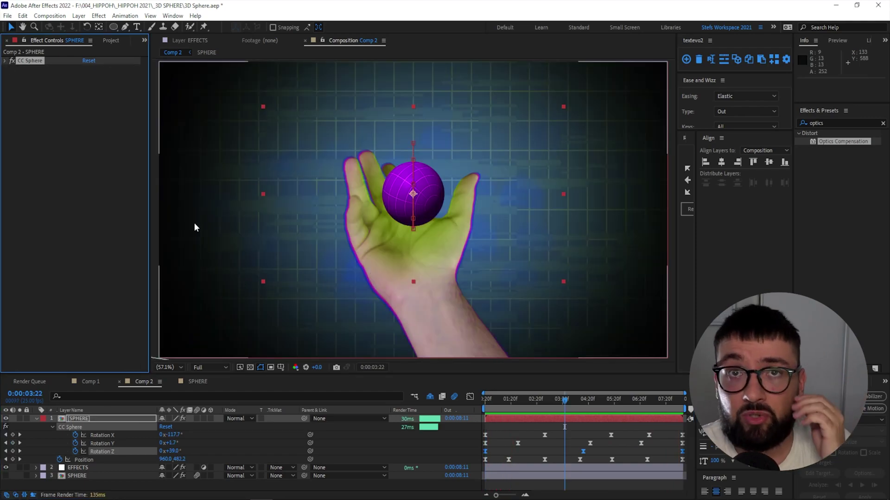
# - Search 'hue' in Effects & Presets and apply Hue/Saturation to the SPHERE layer
pyautogui.click(831, 123)
pyautogui.write('hue')
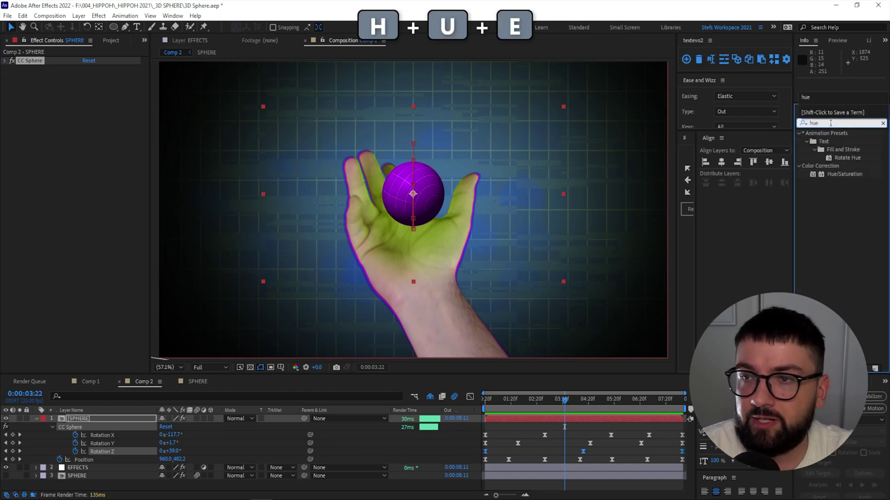
pyautogui.click(828, 175)
pyautogui.moveTo(839, 176); pyautogui.dragTo(96, 417)
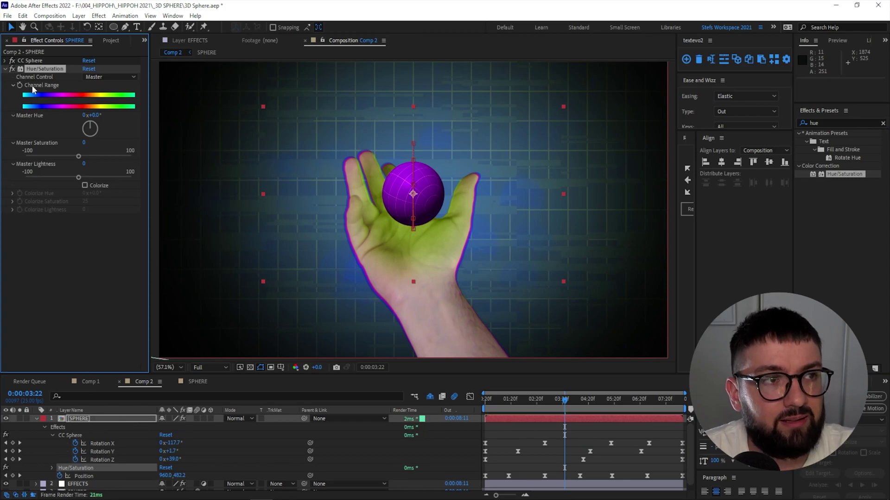
# - Keyframe Master Hue at 0 at the start and 1x+0° at the comp end, then preview
pyautogui.moveTo(503, 399); pyautogui.dragTo(462, 402)
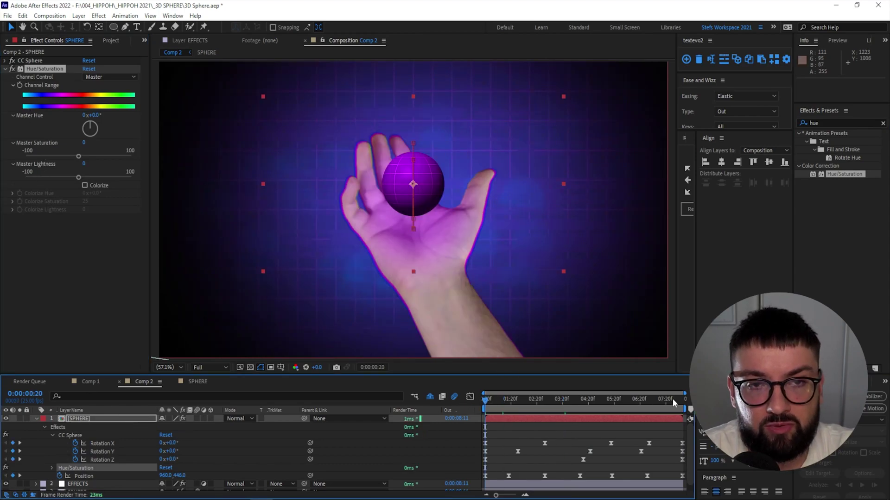
pyautogui.click(20, 88)
pyautogui.moveTo(506, 406); pyautogui.dragTo(683, 399)
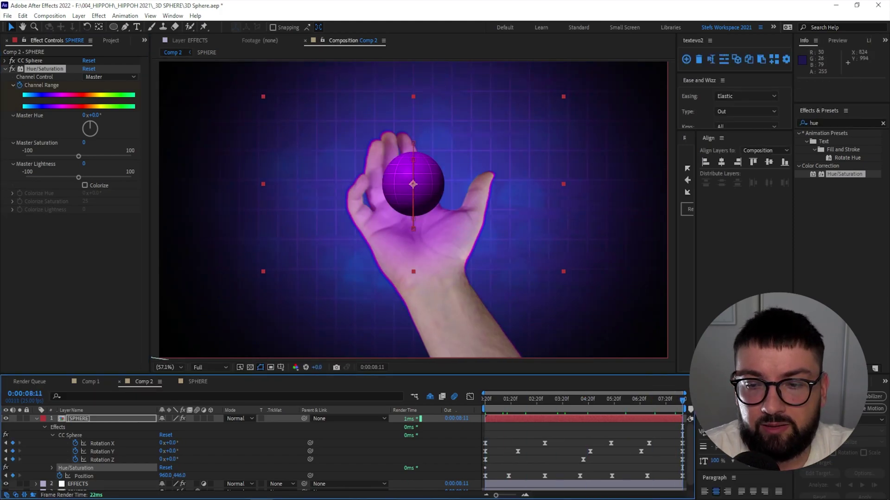
pyautogui.click(84, 115)
pyautogui.write('1')
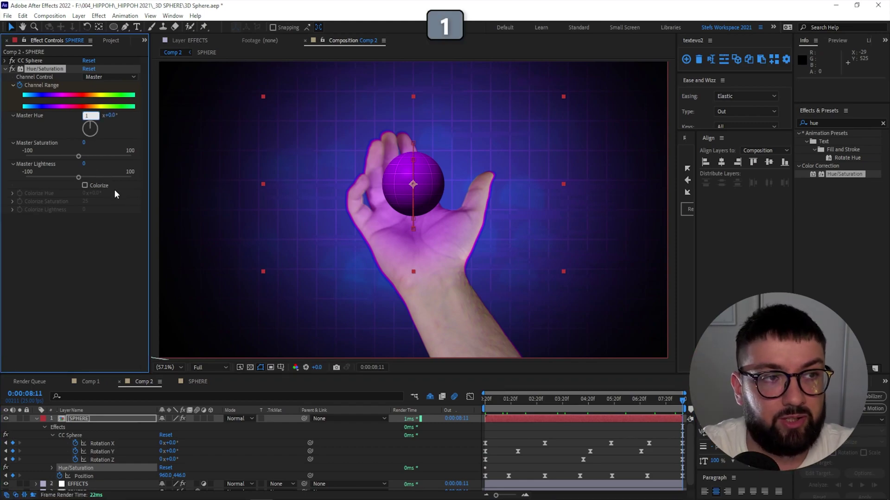
pyautogui.press('Return')
pyautogui.moveTo(485, 400); pyautogui.dragTo(603, 405)
pyautogui.click(109, 468)
pyautogui.press('space')
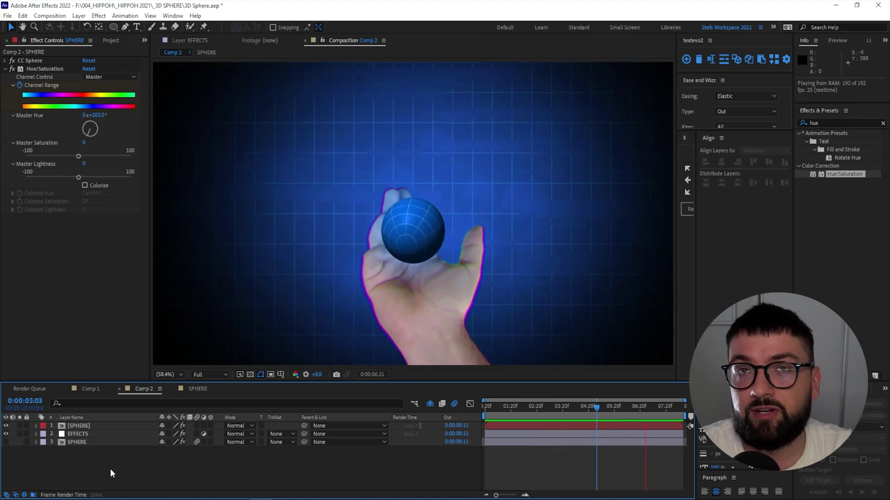
# - Enable the SPHERE layer's Motion Blur switch and preview the colour-cycling ball from near the start
pyautogui.press('space')
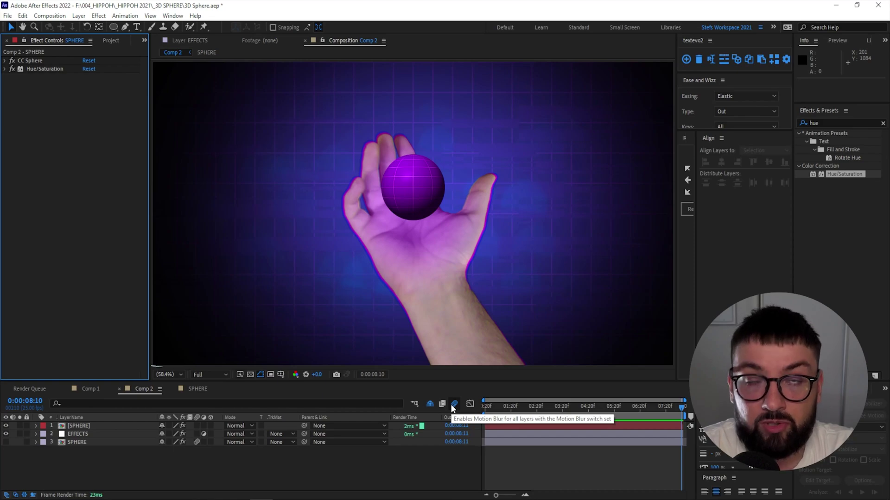
pyautogui.click(198, 425)
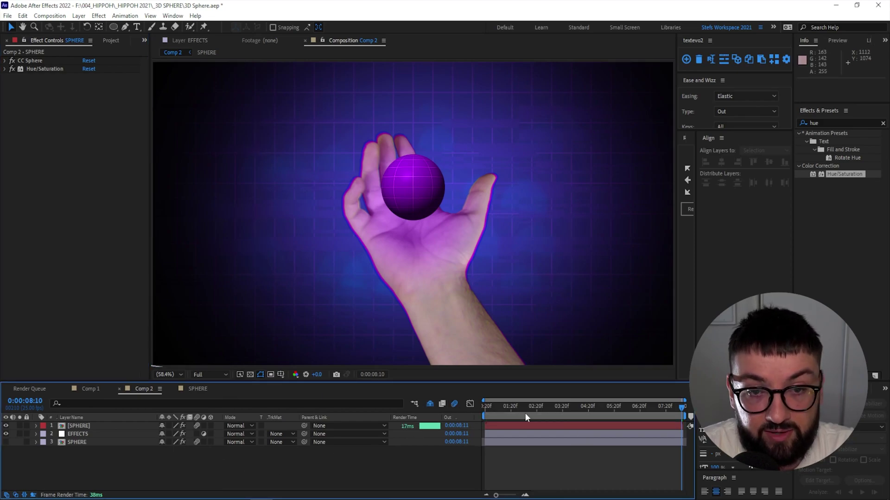
pyautogui.click(487, 405)
pyautogui.press('space')
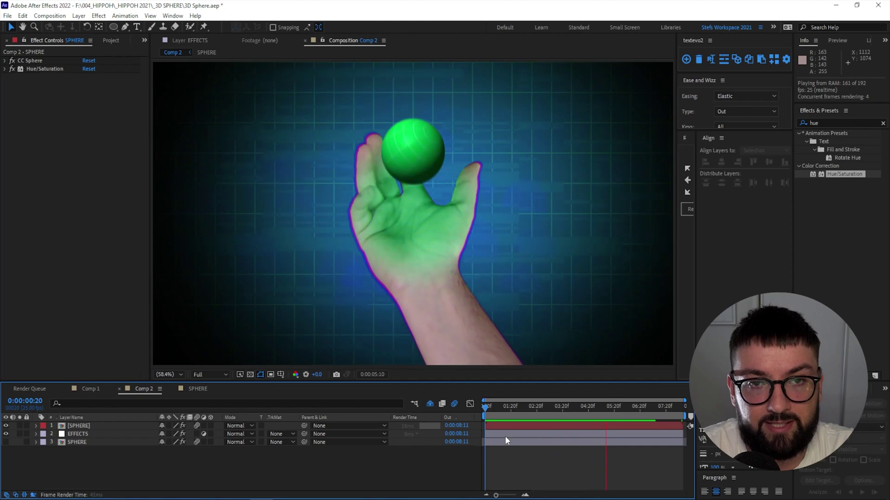
pyautogui.press('space')
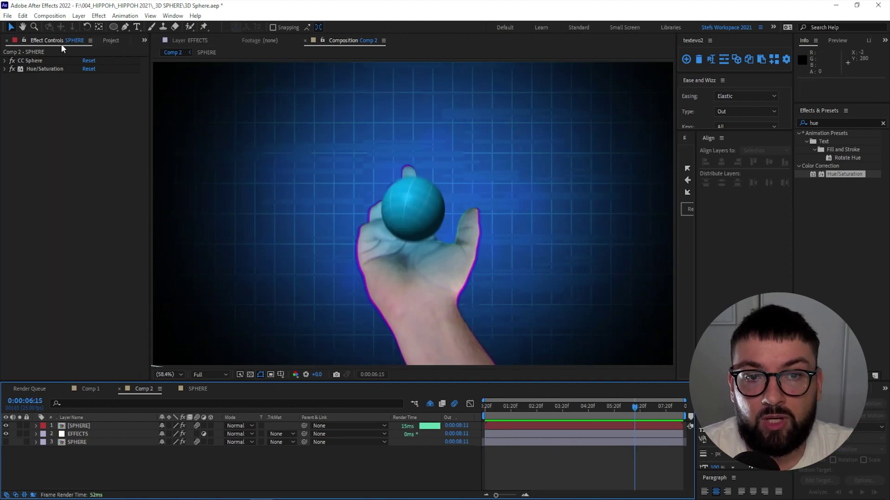
# - Try a 400° shutter angle in Composition Settings, revert it to 180°, and preview
pyautogui.click(49, 16)
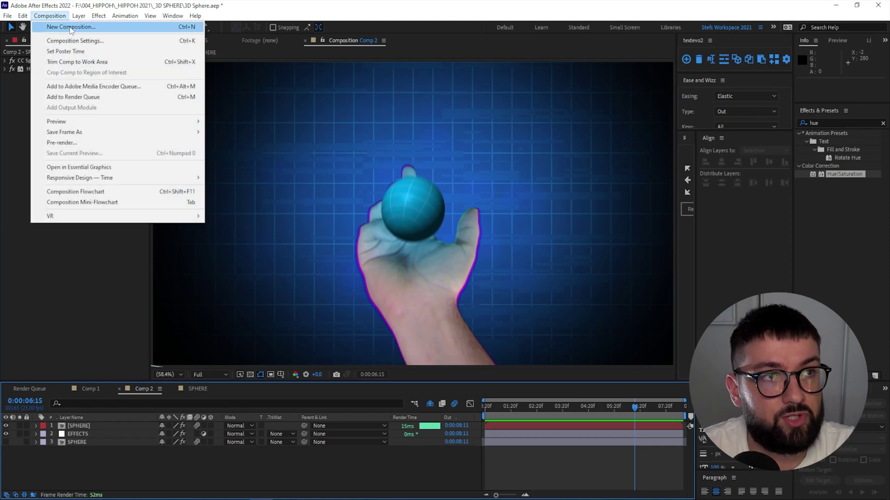
pyautogui.click(74, 41)
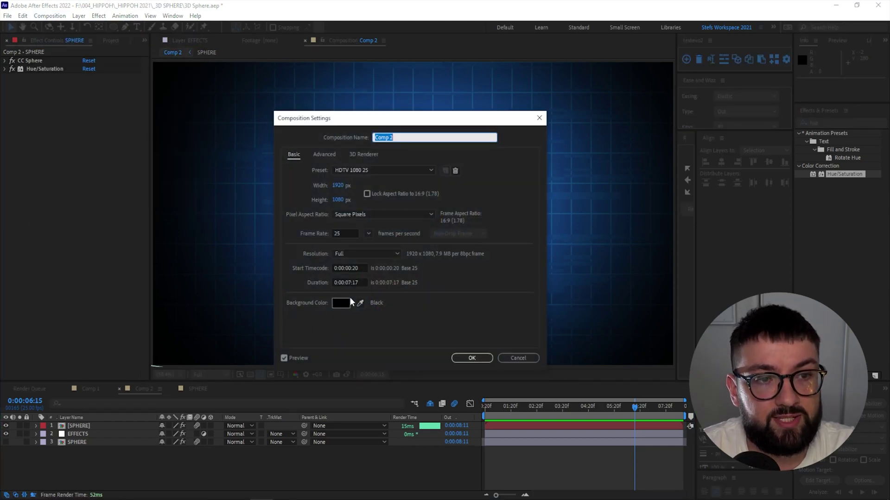
pyautogui.click(323, 156)
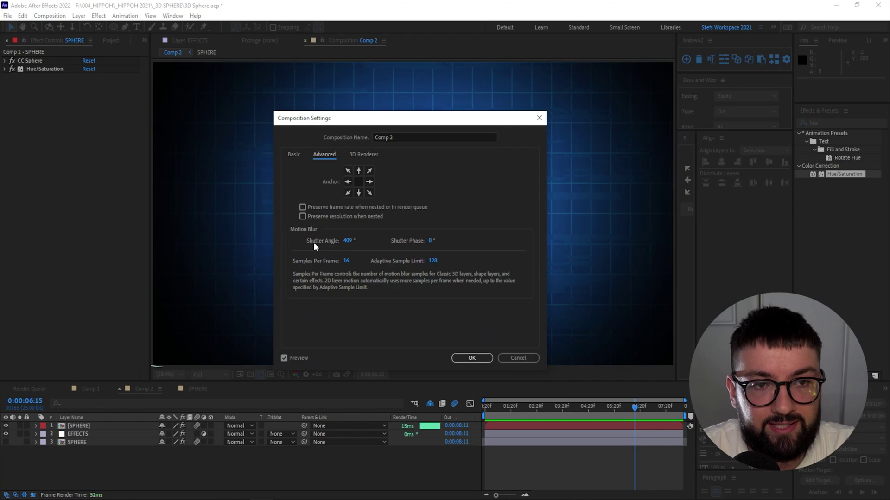
pyautogui.click(347, 240)
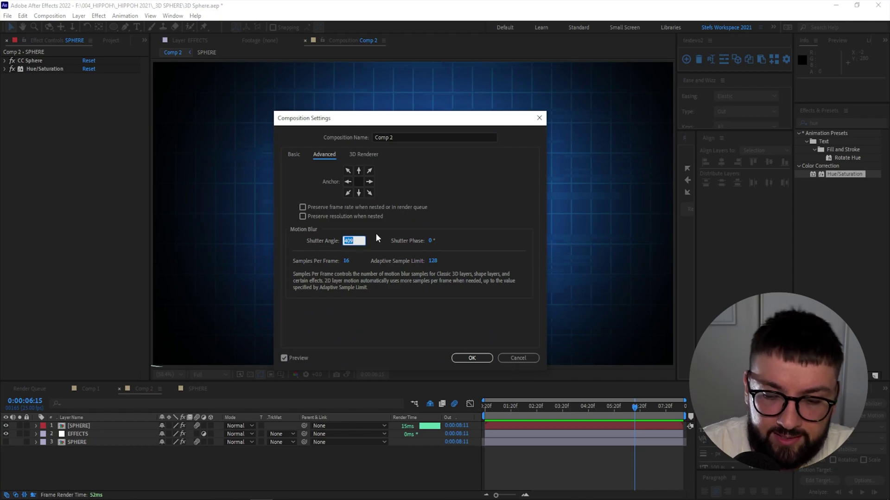
pyautogui.write('400')
pyautogui.click(489, 236)
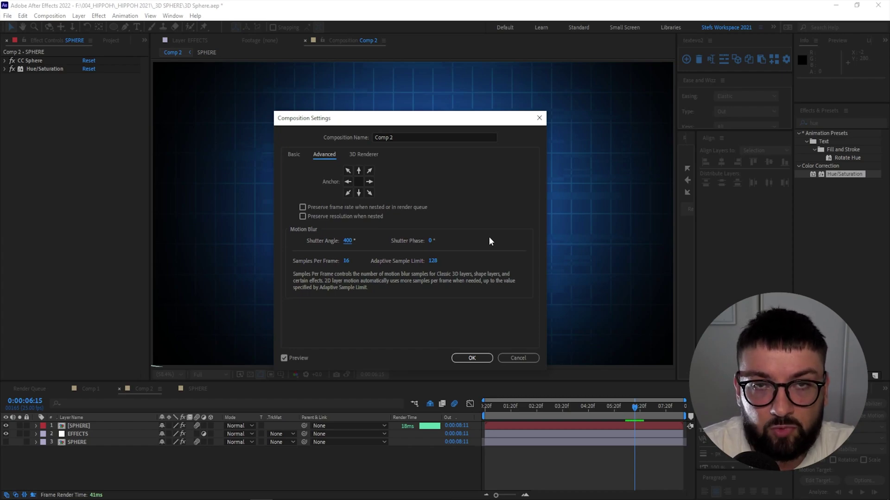
pyautogui.click(348, 240)
pyautogui.write('180')
pyautogui.press('Return')
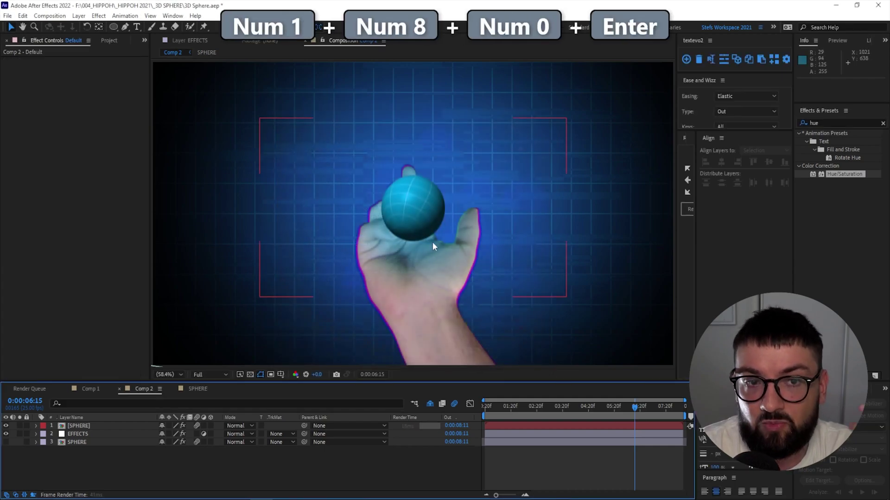
pyautogui.press('space')
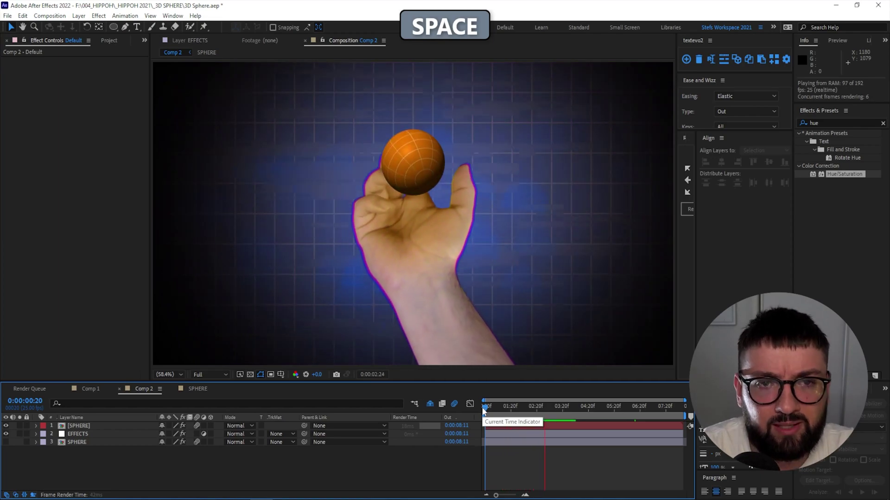
pyautogui.press('space')
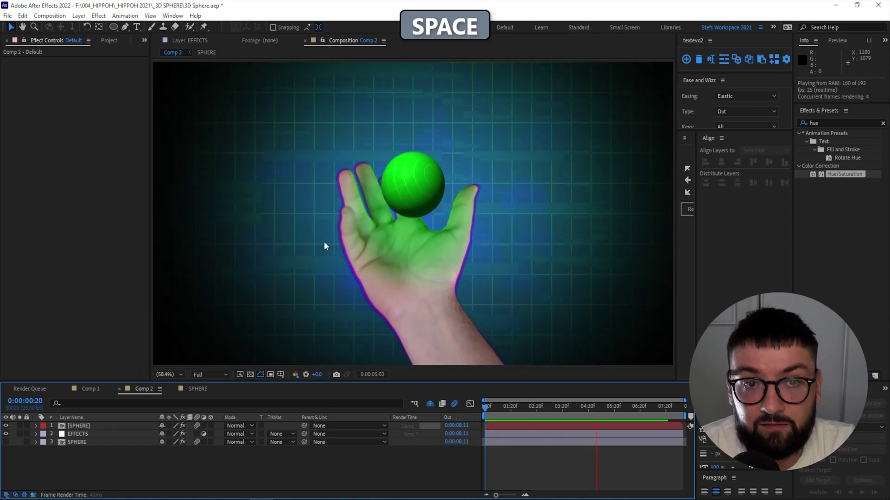
# - Set the composition's Advanced shutter angle back to 400° and preview the animation
pyautogui.click(49, 15)
pyautogui.click(75, 41)
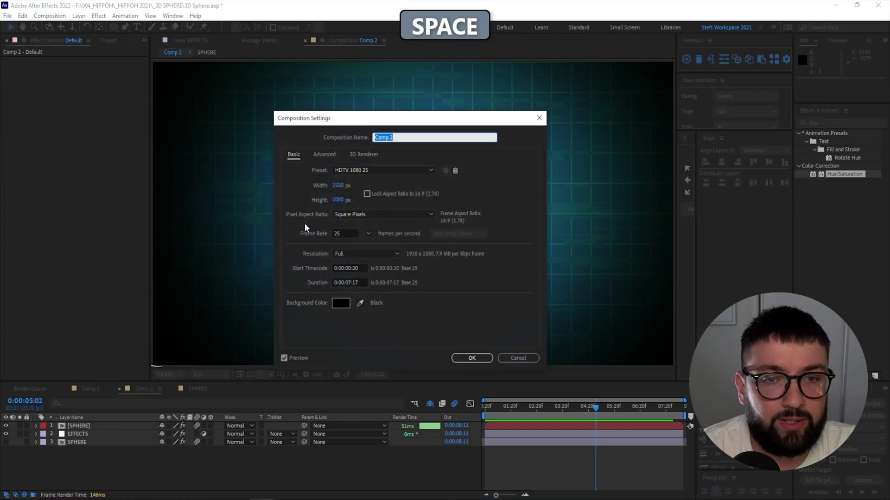
pyautogui.click(325, 154)
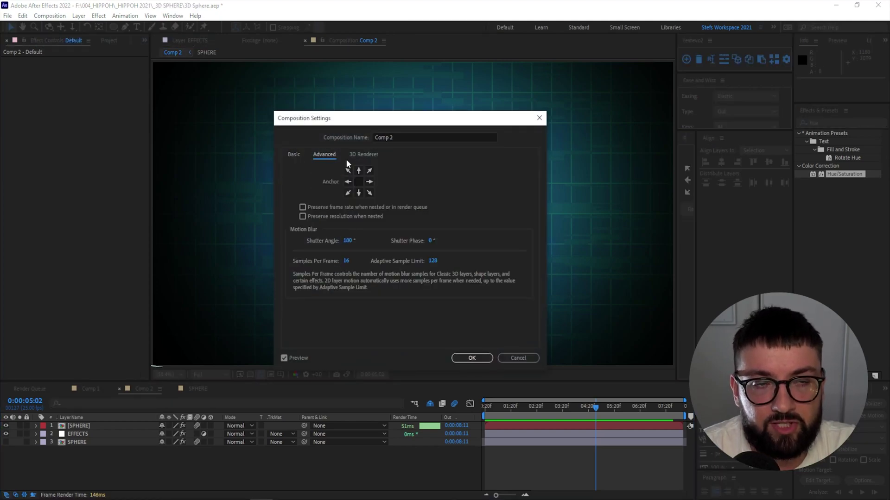
pyautogui.click(344, 240)
pyautogui.write('400')
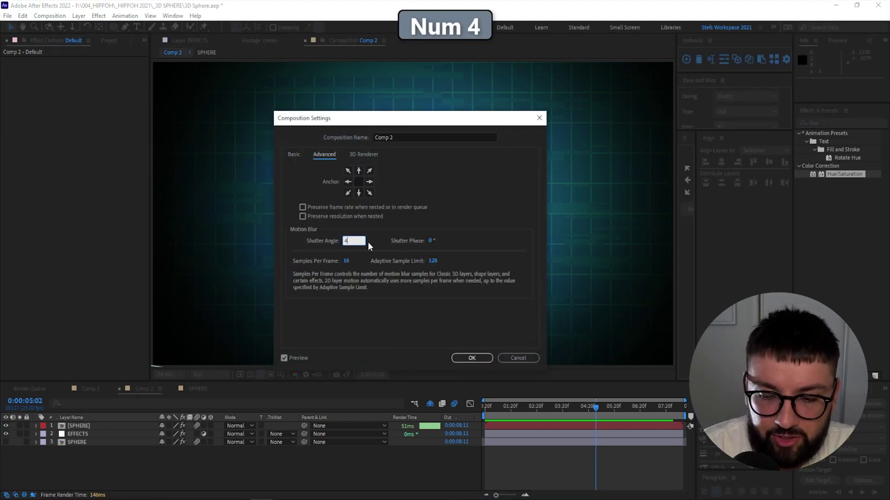
pyautogui.click(485, 358)
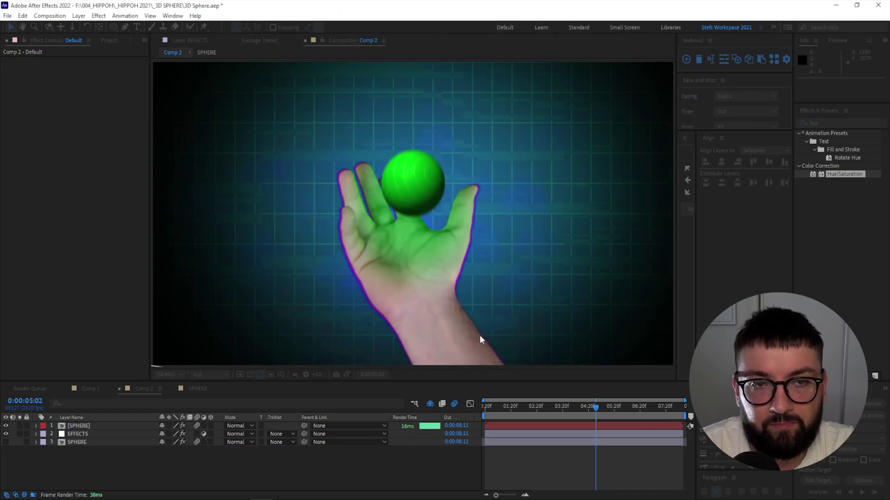
pyautogui.press('space')
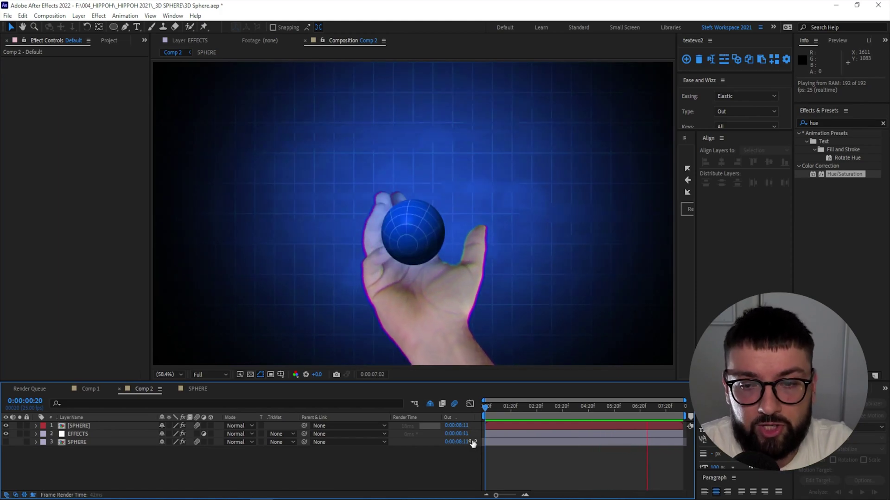
# - Compare the sphere with its existing Glow on and off, then delete that Glow
pyautogui.press('F5')
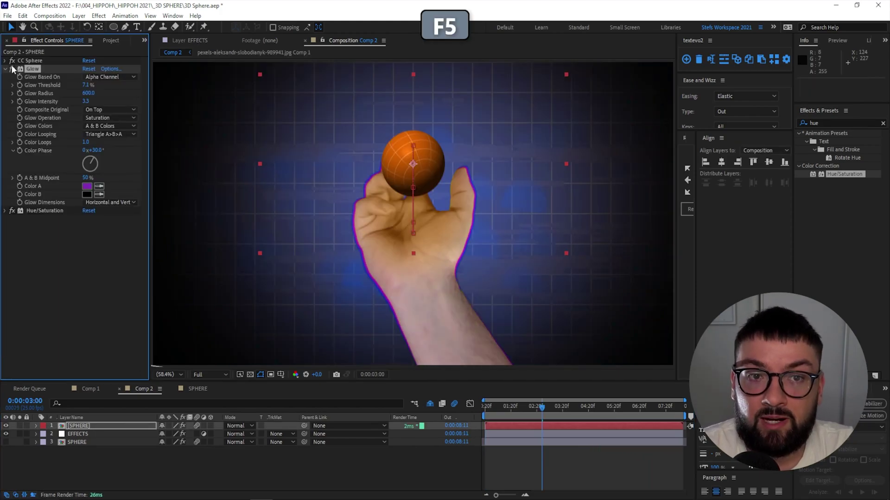
pyautogui.click(13, 69)
pyautogui.click(12, 69)
pyautogui.click(13, 69)
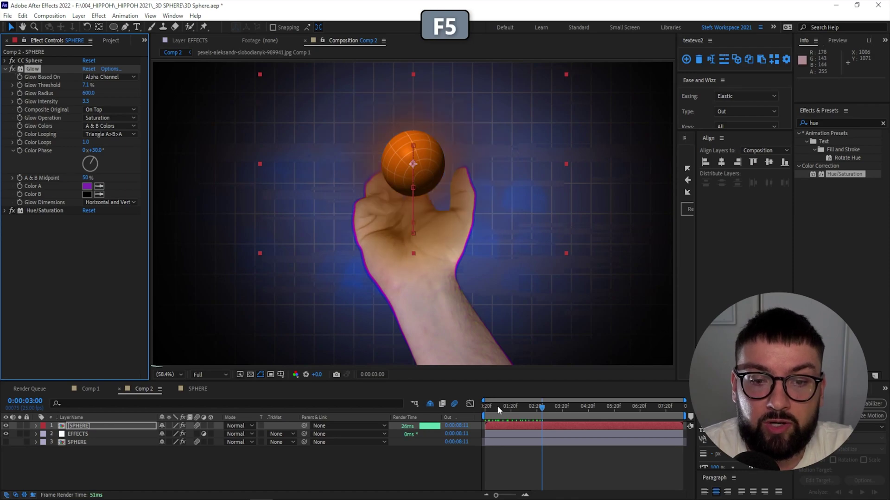
pyautogui.press('space')
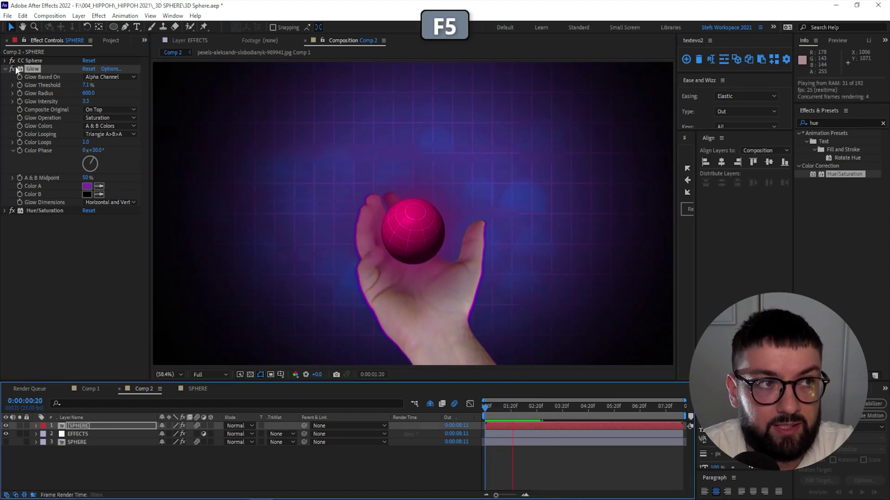
pyautogui.press('space')
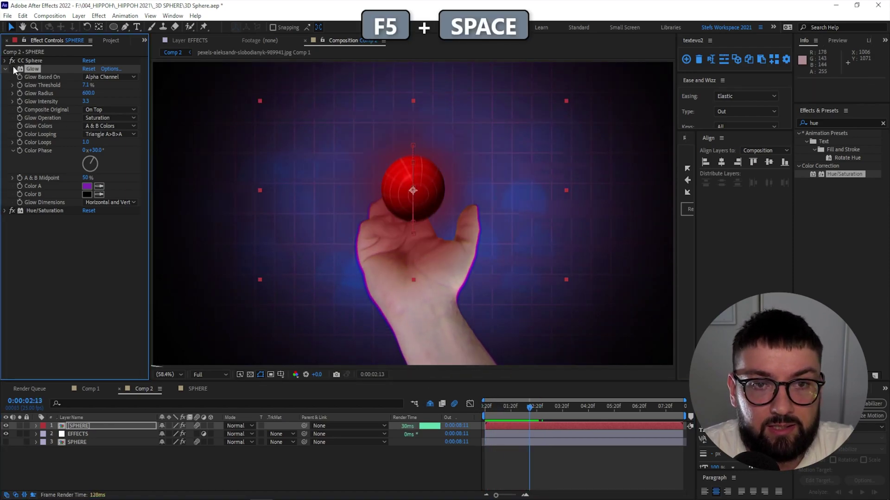
pyautogui.click(13, 69)
pyautogui.click(13, 69)
pyautogui.press('F5')
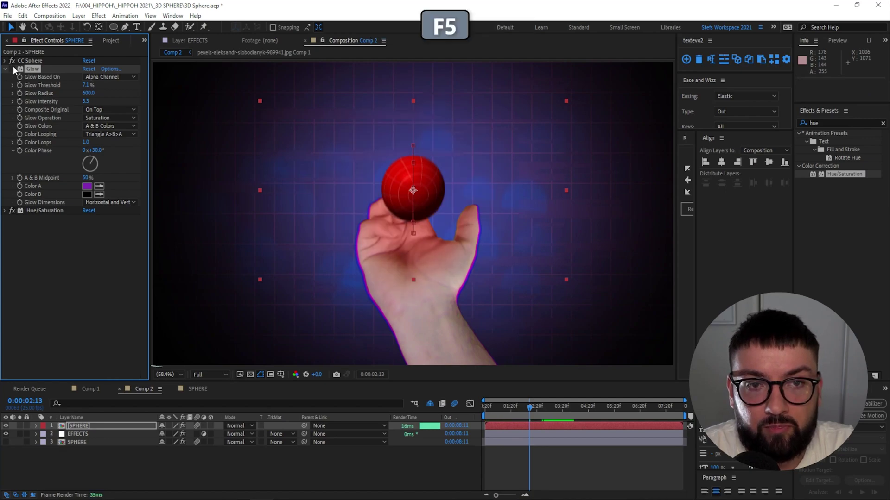
pyautogui.press('Delete')
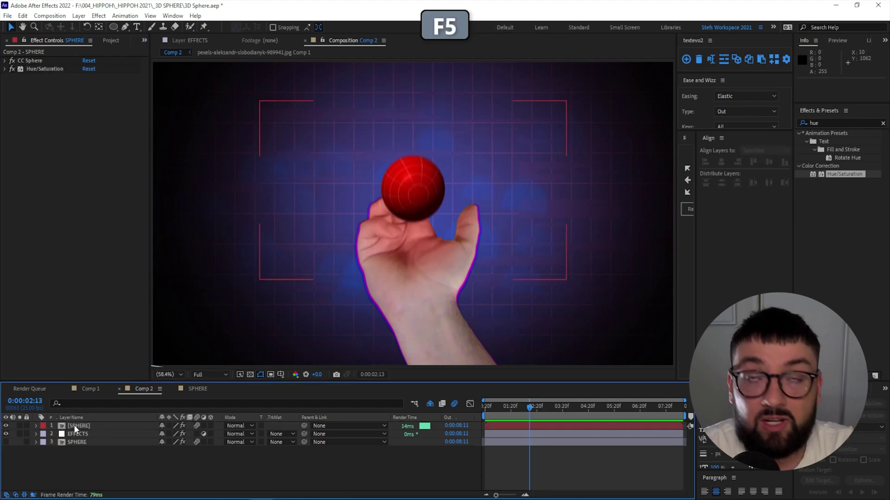
# - Add Stylize > Glow to SPHERE based on Alpha Channel, radius 600, intensity 3.3
pyautogui.rightClick(73, 425)
pyautogui.moveTo(126, 293)
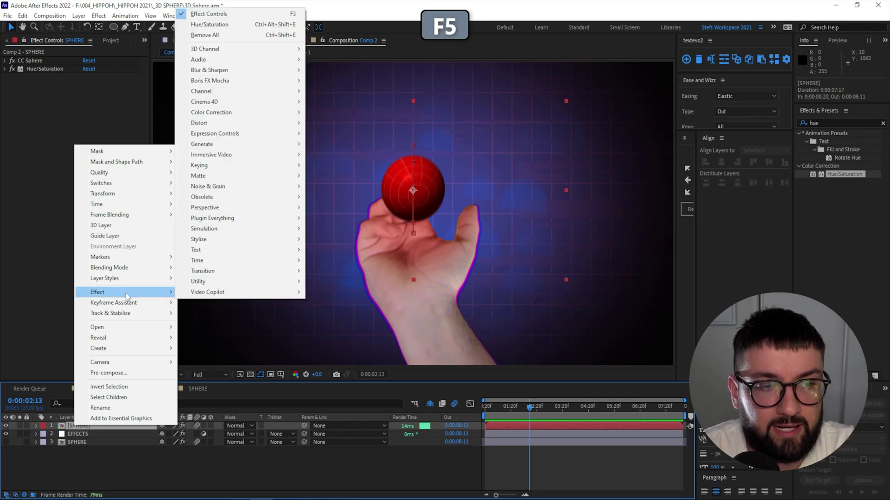
pyautogui.moveTo(222, 241)
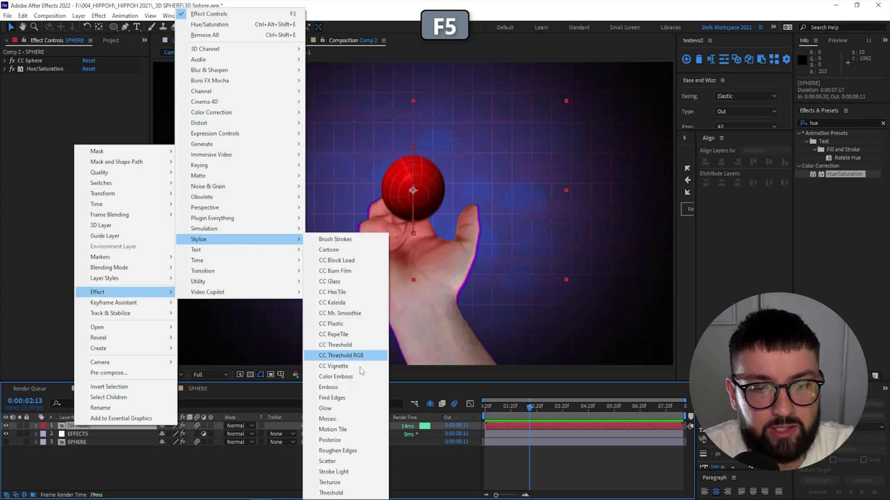
pyautogui.click(325, 408)
pyautogui.click(107, 84)
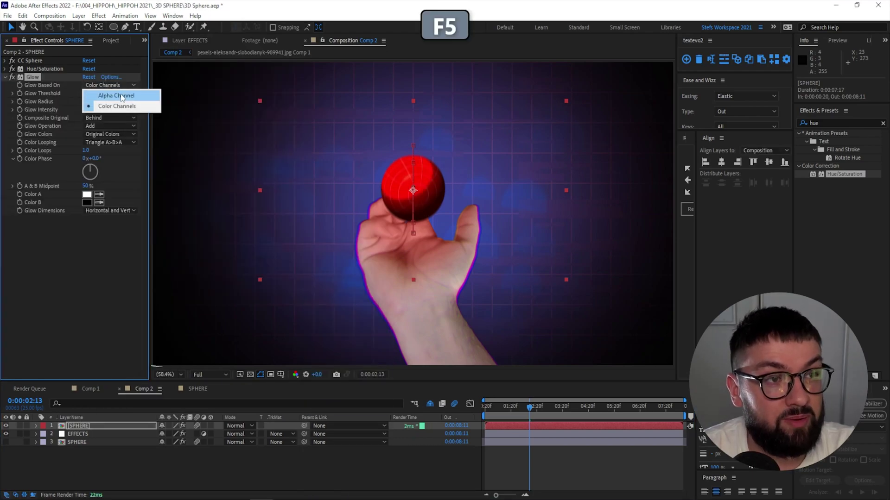
pyautogui.click(116, 95)
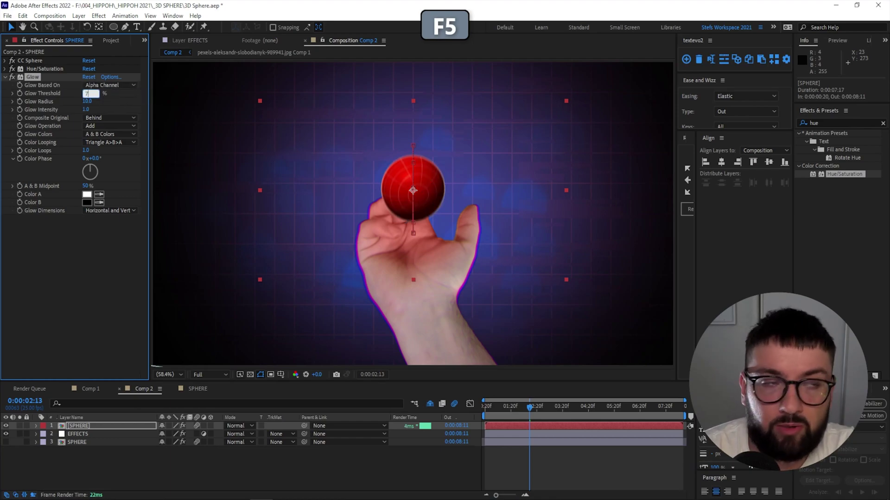
pyautogui.write('600')
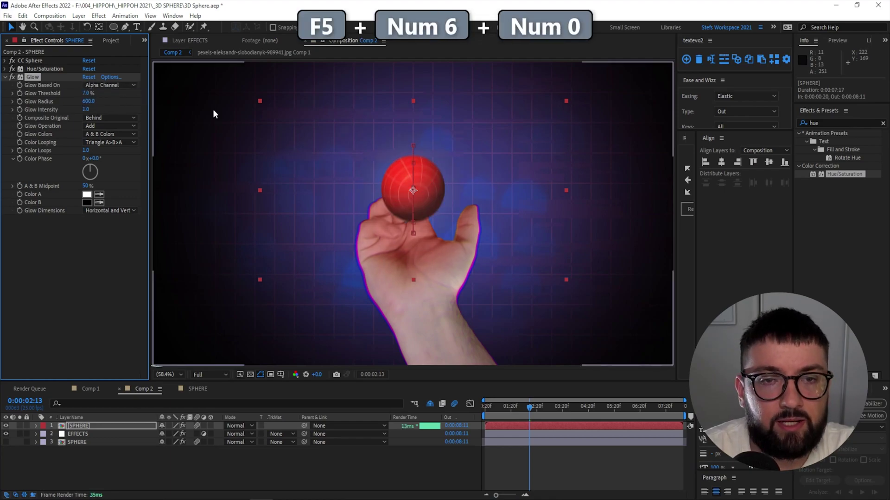
pyautogui.press('F5')
pyautogui.write('3.3')
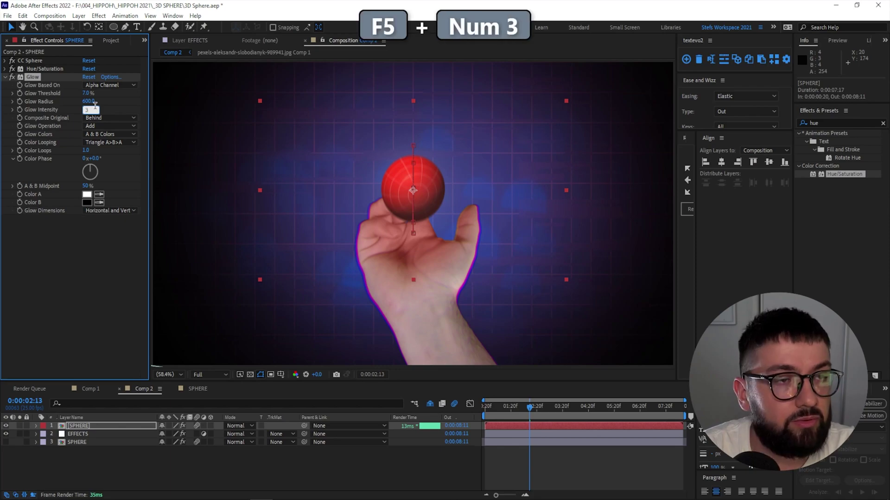
pyautogui.press('Return')
# - Set the glow to composite On Top with Saturation blending and sample the sphere's purple as Color A
pyautogui.click(113, 119)
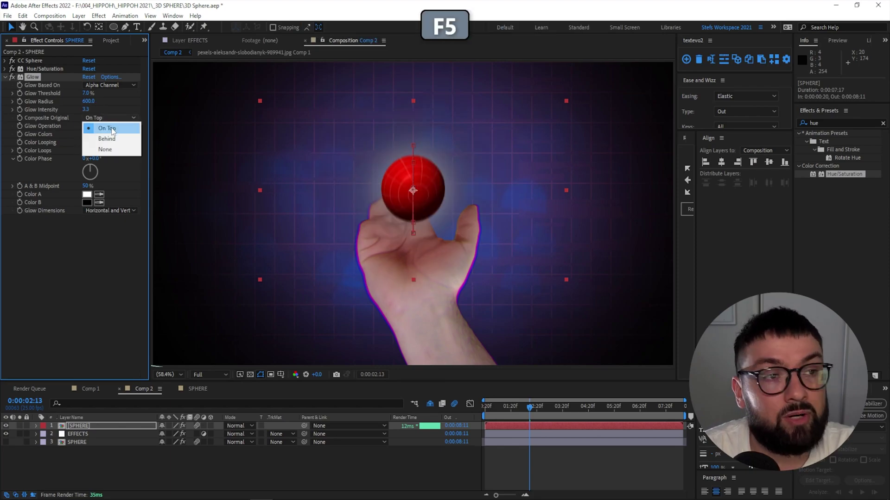
pyautogui.click(107, 129)
pyautogui.click(112, 126)
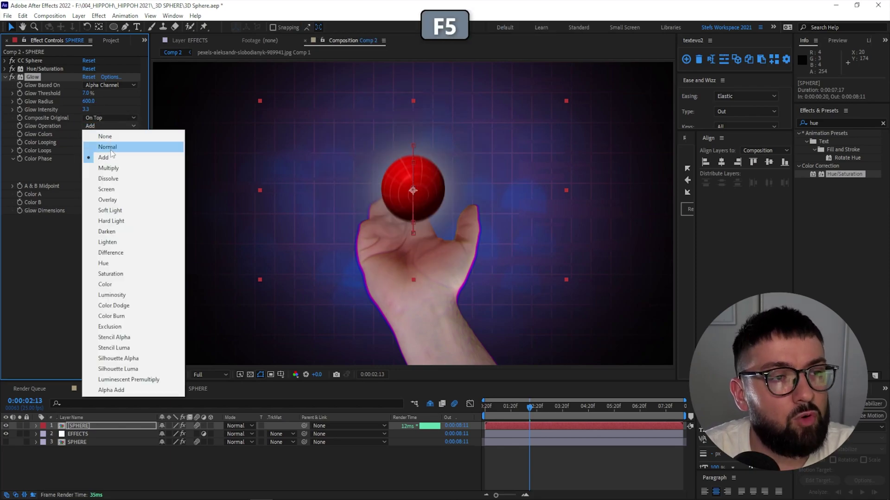
pyautogui.click(110, 274)
pyautogui.press('Home')
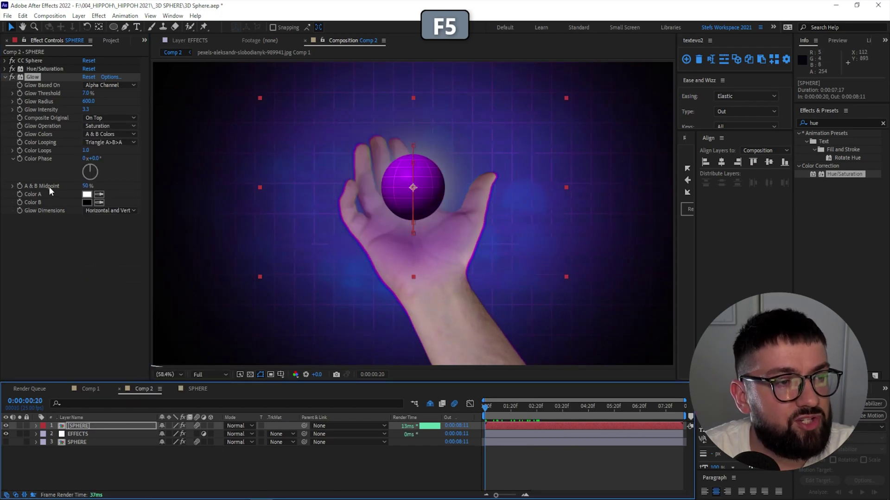
pyautogui.click(100, 197)
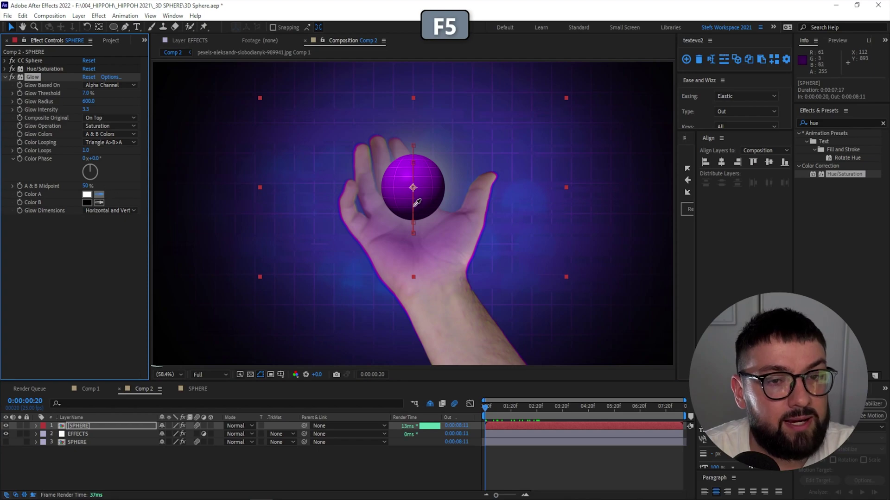
pyautogui.click(405, 166)
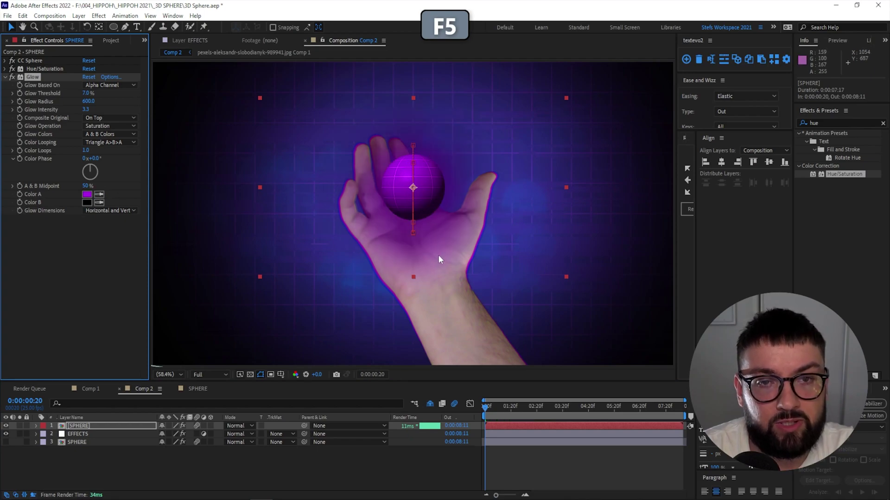
pyautogui.moveTo(492, 407); pyautogui.dragTo(608, 416)
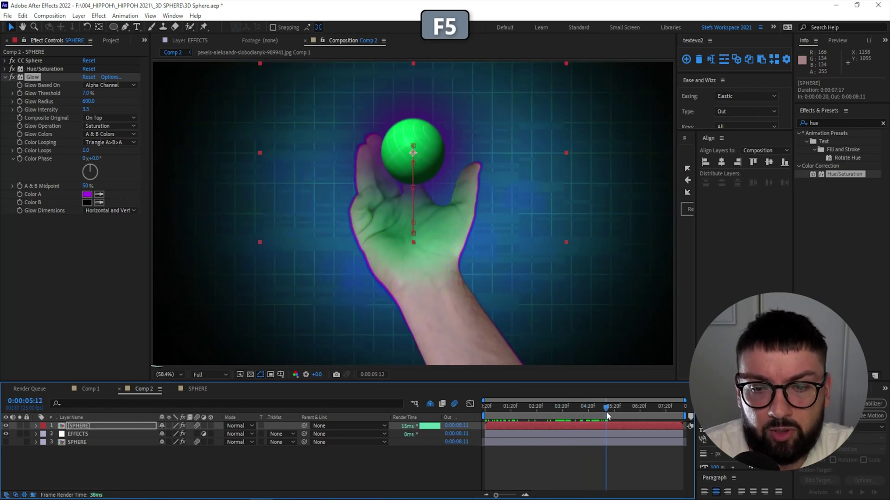
# - Collapse Glow, move it above Hue/Saturation in Effect Controls, and preview the cycling glow
pyautogui.click(6, 77)
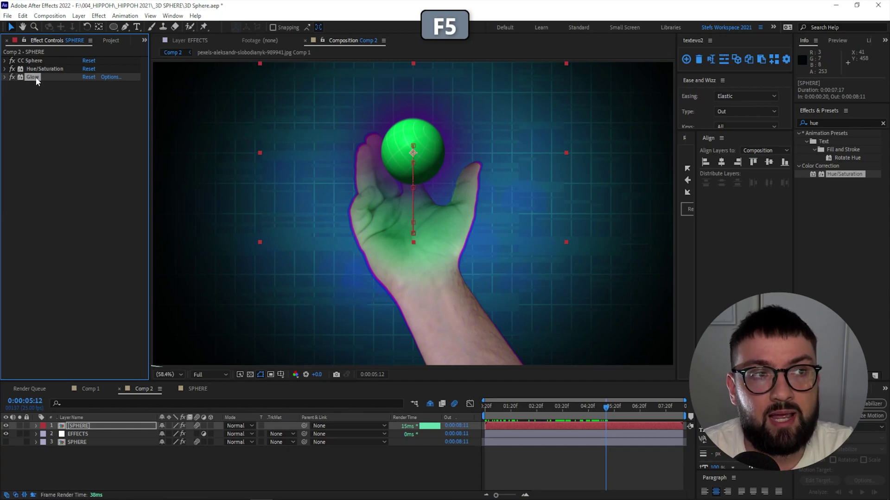
pyautogui.moveTo(36, 77); pyautogui.dragTo(54, 65)
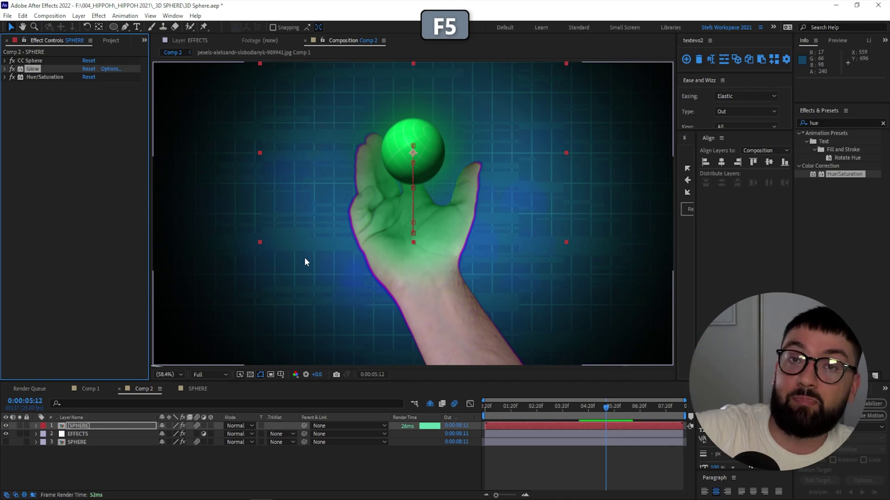
pyautogui.press('space')
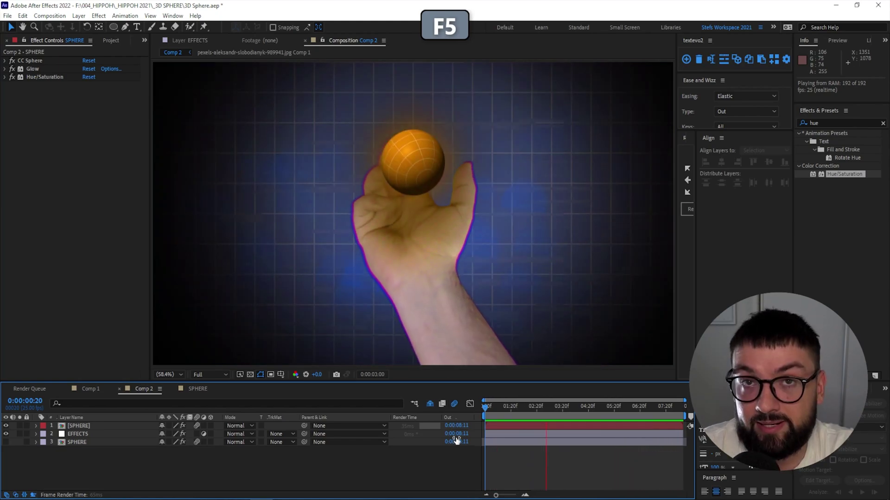
pyautogui.press('space')
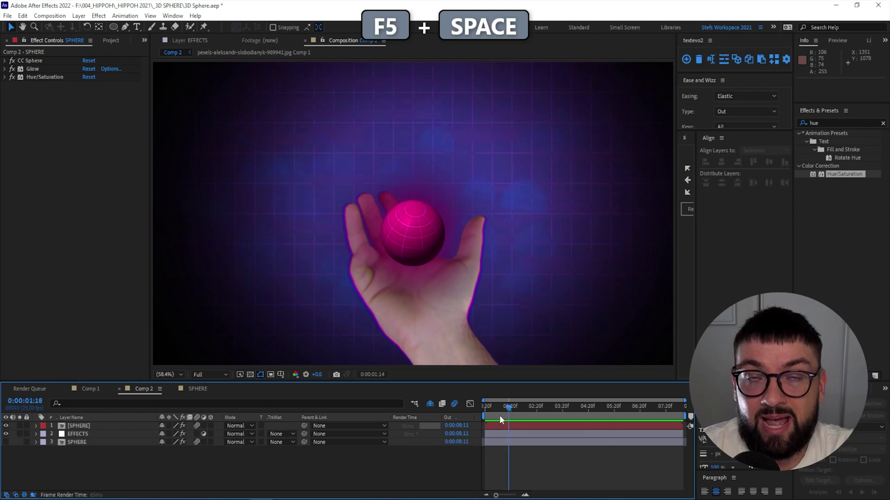
pyautogui.press('F5')
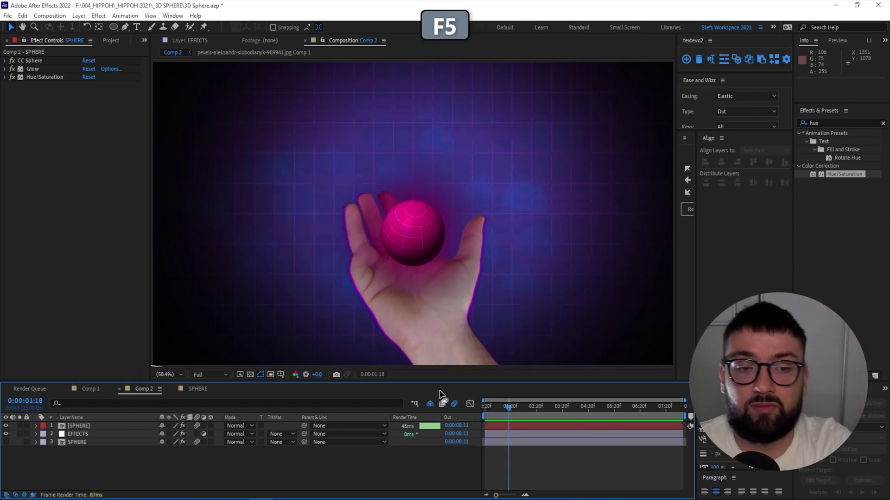
# - Select the SPHERE layer and reveal its animated properties with U
pyautogui.click(486, 406)
pyautogui.click(91, 427)
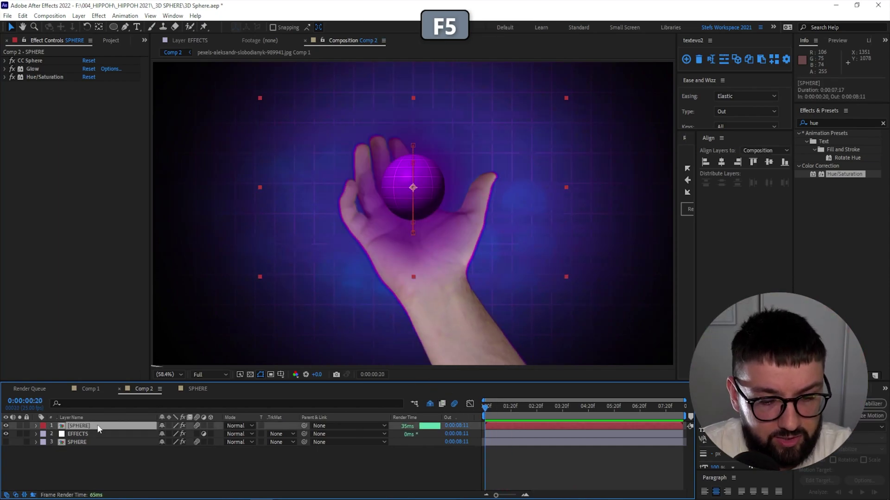
pyautogui.press('u')
pyautogui.scroll(-2, 115, 446)
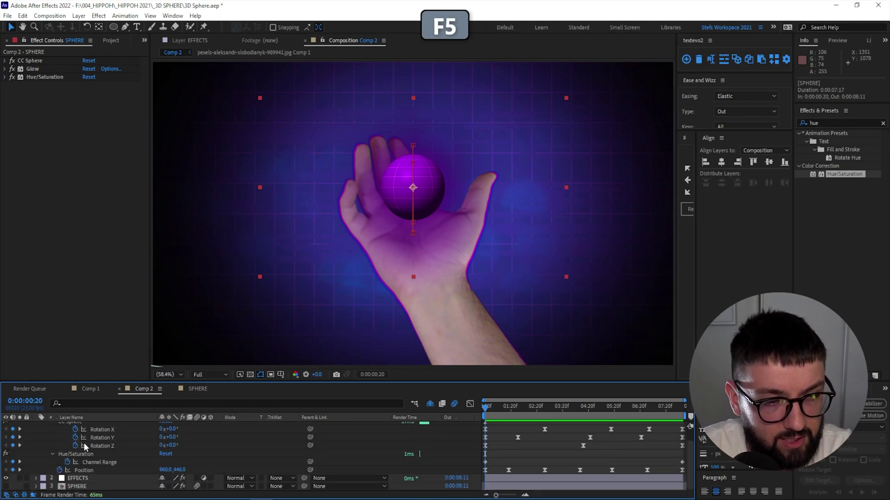
pyautogui.scroll(2, 90, 447)
pyautogui.scroll(-1, 99, 468)
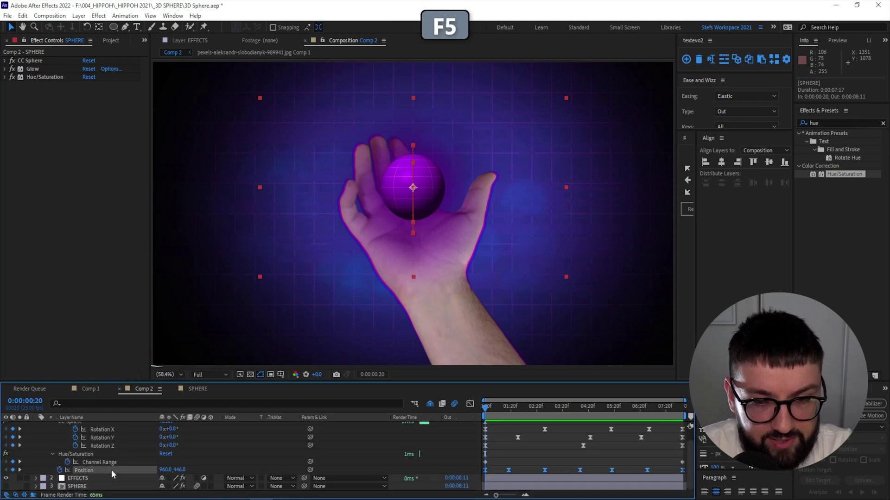
pyautogui.moveTo(486, 407); pyautogui.dragTo(519, 411)
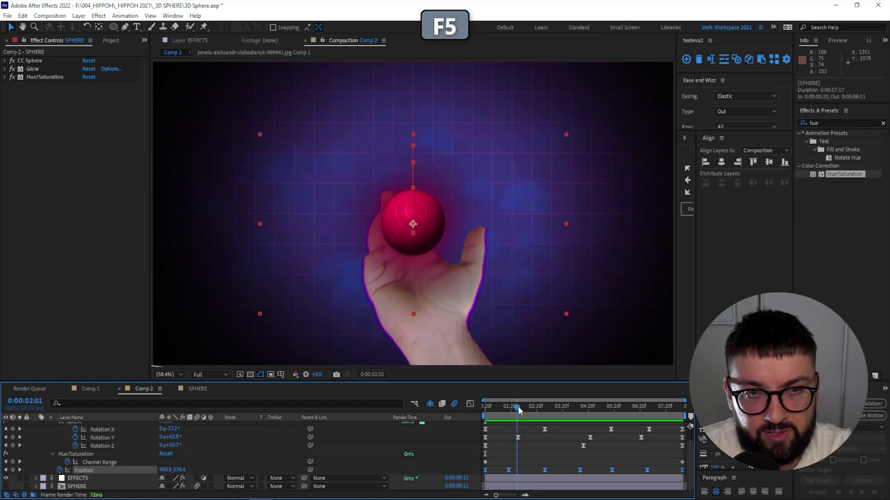
# - Add a Position keyframe at 2:12 shifting the sphere right and higher, then preview at 100%
pyautogui.moveTo(163, 470); pyautogui.dragTo(185, 470)
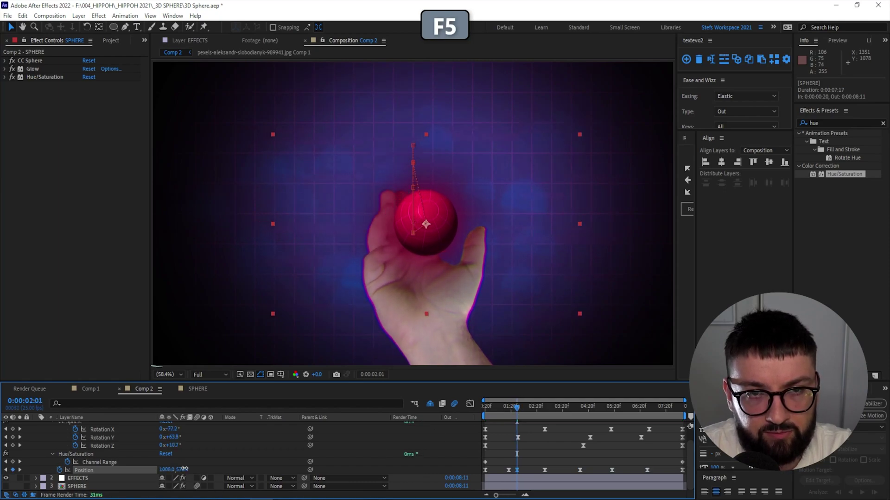
pyautogui.moveTo(517, 470)
pyautogui.mouseDown()
pyautogui.moveTo(497, 470)
pyautogui.moveTo(528, 470)
pyautogui.mouseUp()
pyautogui.moveTo(181, 470); pyautogui.dragTo(162, 470)
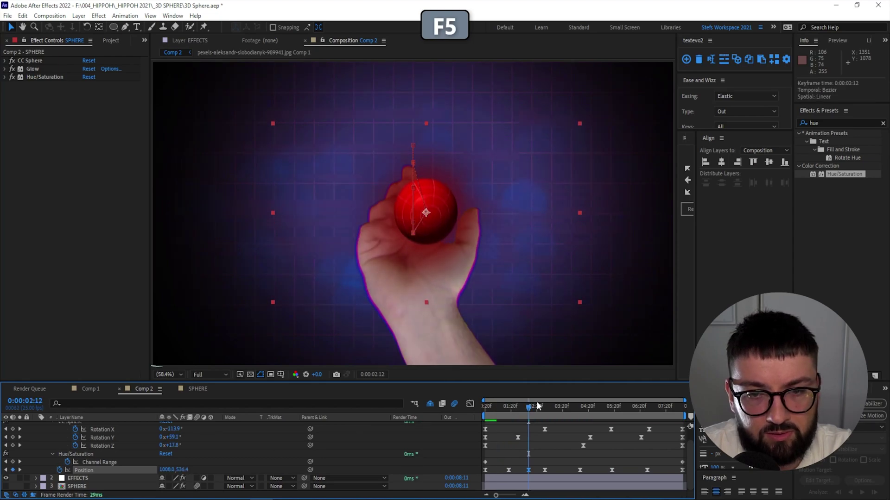
pyautogui.moveTo(535, 403)
pyautogui.mouseDown()
pyautogui.moveTo(509, 408)
pyautogui.moveTo(530, 409)
pyautogui.mouseUp()
pyautogui.press('/')
pyautogui.moveTo(172, 470); pyautogui.dragTo(151, 471)
pyautogui.press('space')
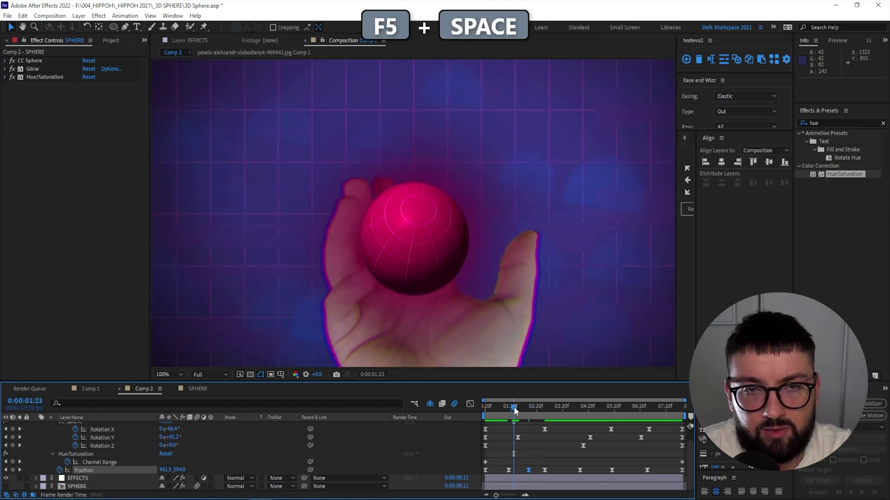
# - Add Position sway keyframes at 4:12 (slightly left) and 5:18, previewing each change
pyautogui.click(560, 411)
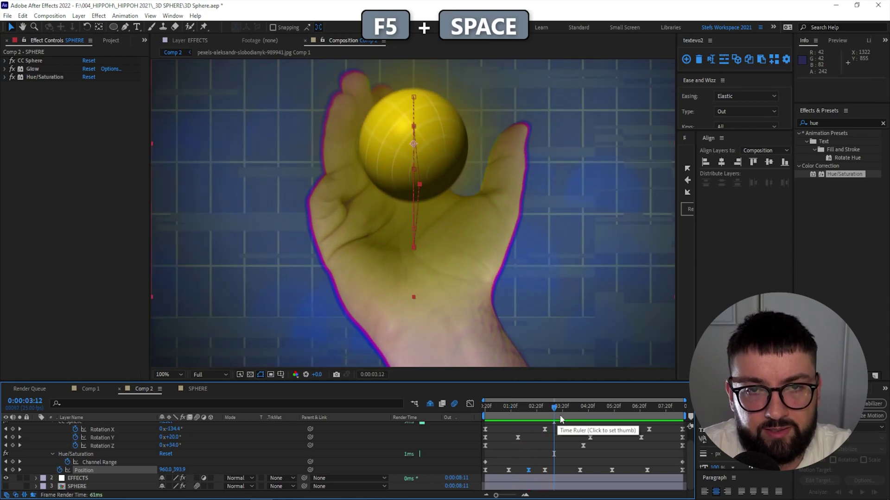
pyautogui.moveTo(562, 412); pyautogui.dragTo(580, 411)
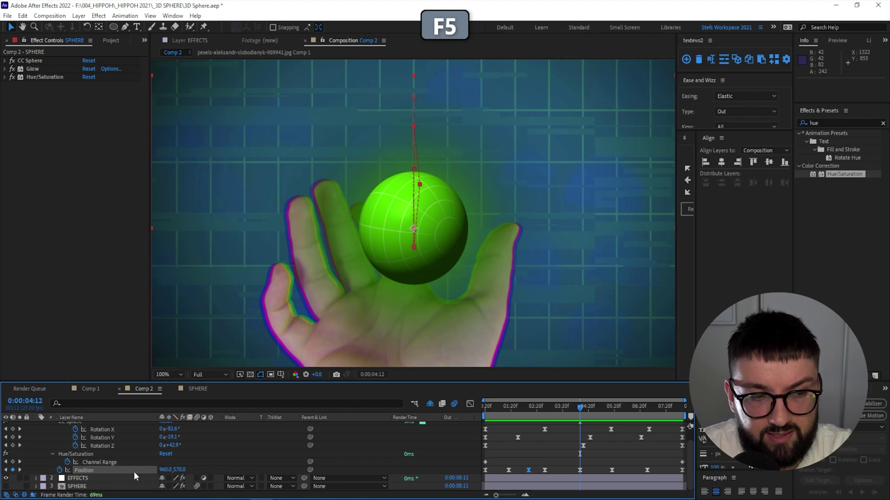
pyautogui.moveTo(165, 470); pyautogui.dragTo(156, 469)
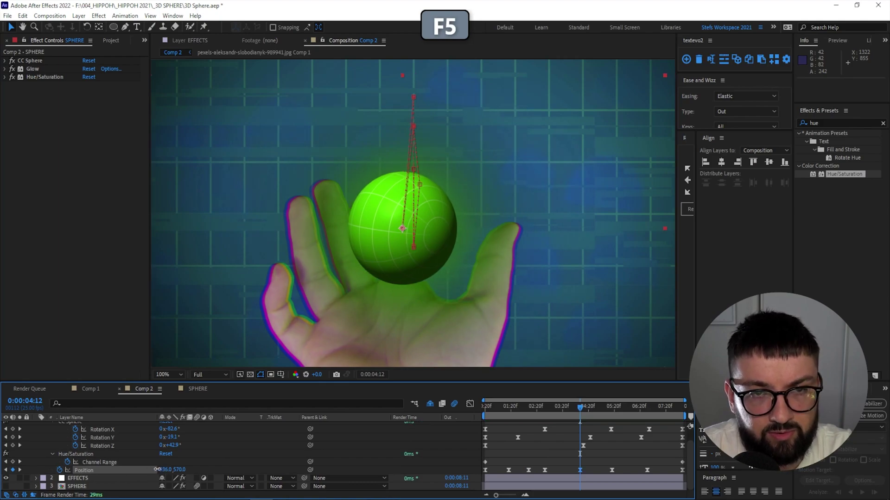
pyautogui.press('space')
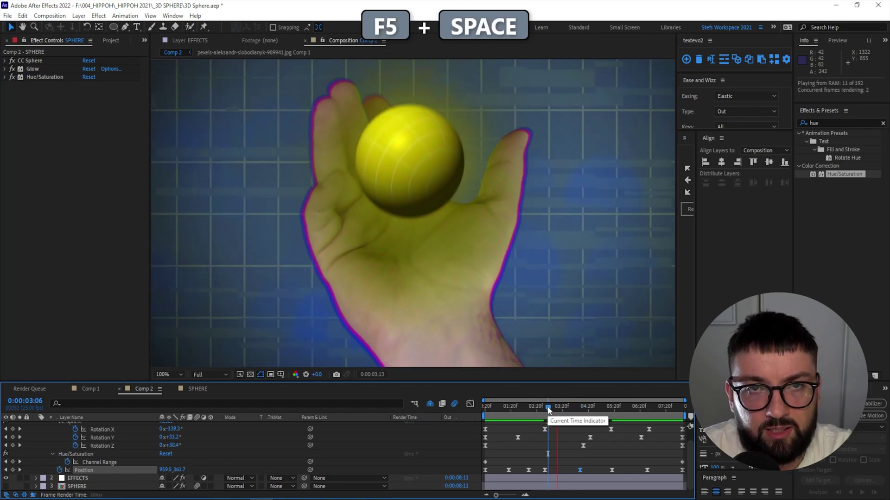
pyautogui.press('space')
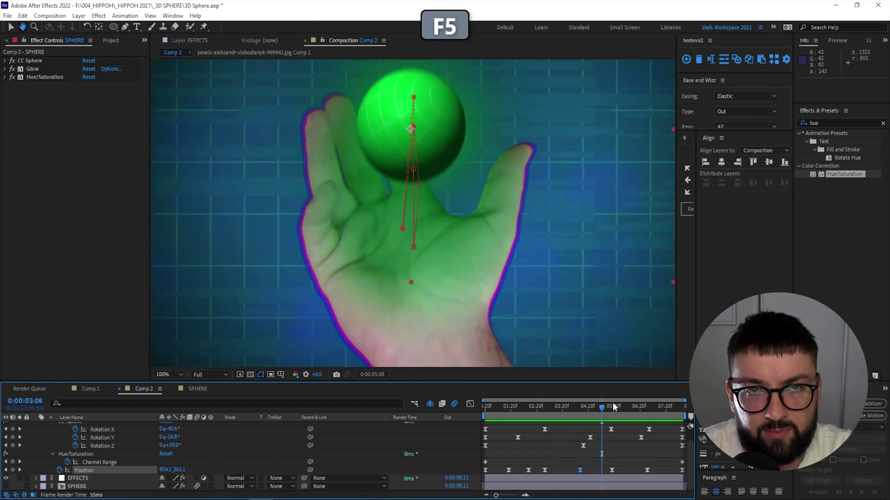
pyautogui.moveTo(600, 405); pyautogui.dragTo(613, 411)
pyautogui.moveTo(165, 469); pyautogui.dragTo(177, 469)
pyautogui.press('space')
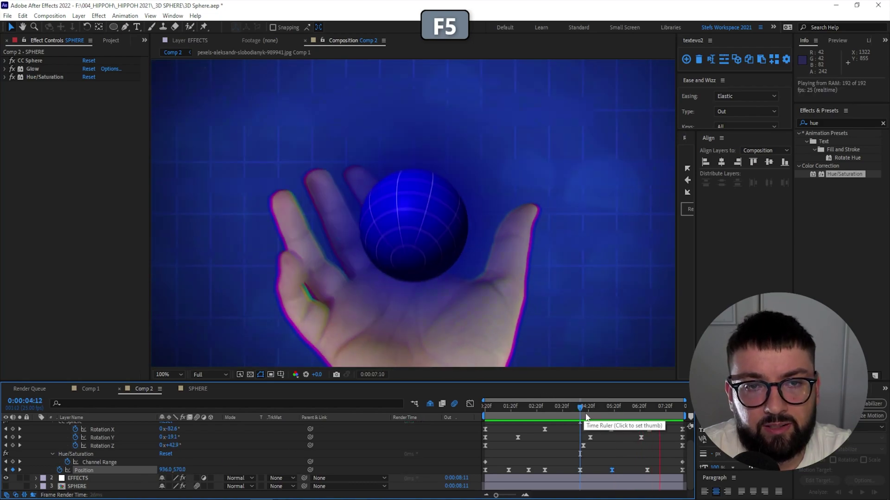
pyautogui.press('space')
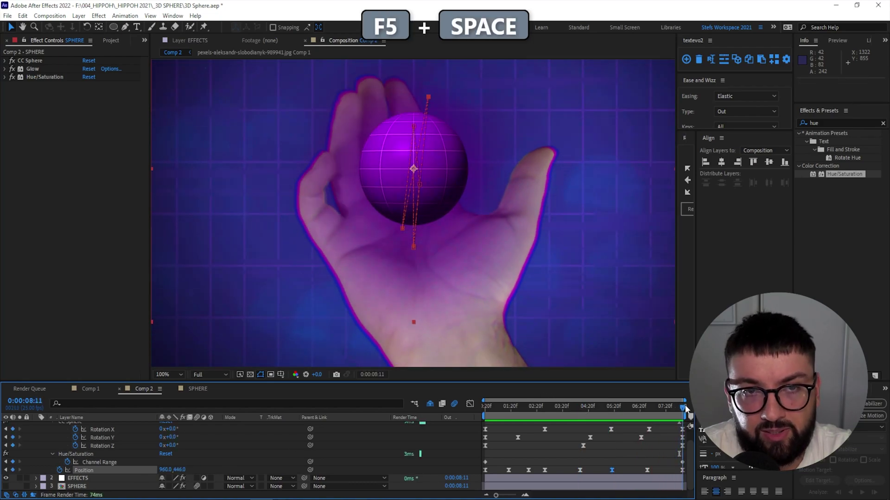
# - Set the viewer magnification to Fit and preview the full comp
pyautogui.press('space')
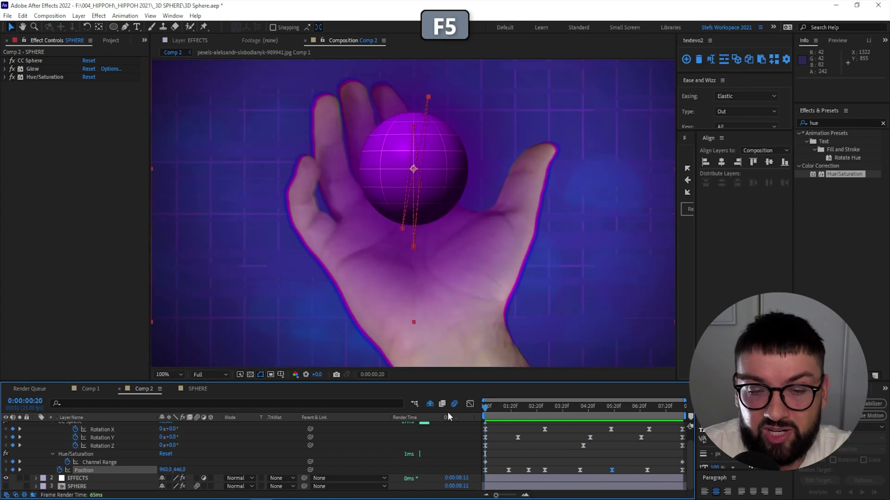
pyautogui.click(155, 374)
pyautogui.click(169, 205)
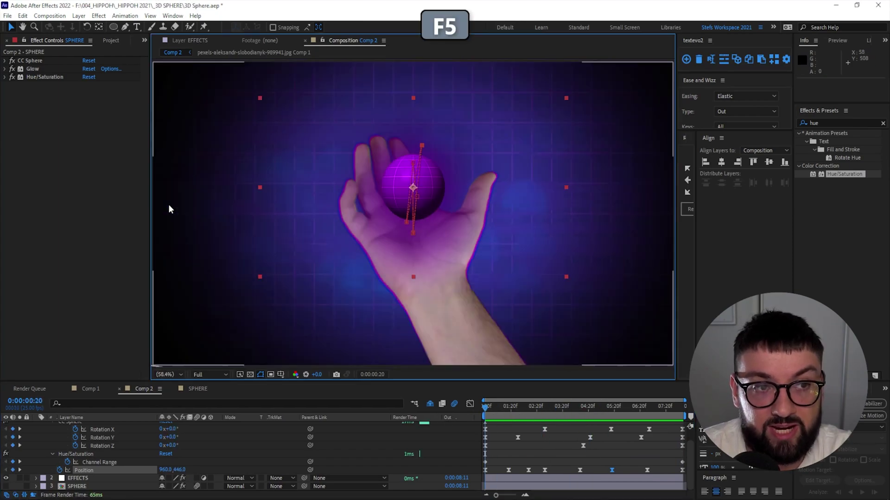
pyautogui.press('space')
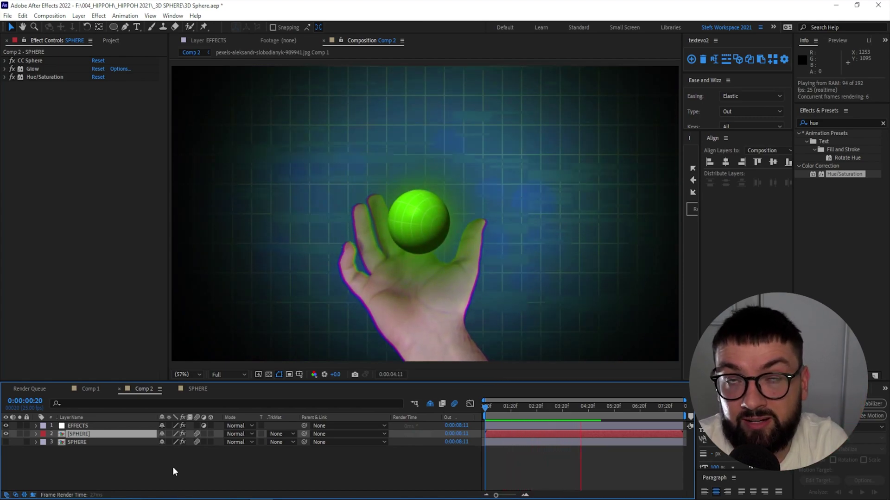
# - Turn on the 5% Noise effect on the EFFECTS layer and compare the grain across frames
pyautogui.click(73, 427)
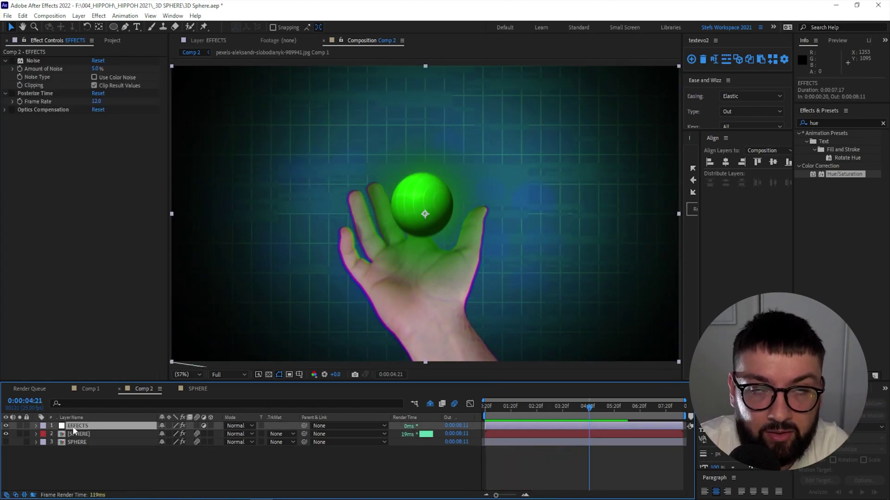
pyautogui.click(493, 406)
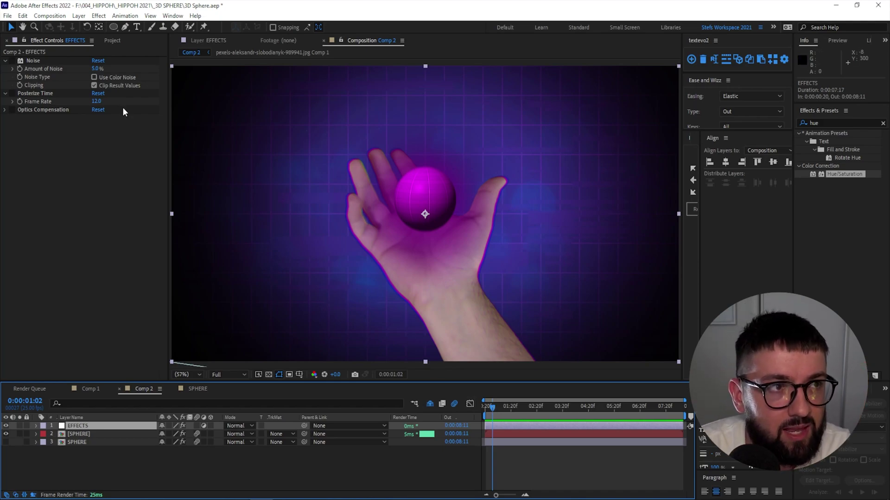
pyautogui.click(14, 62)
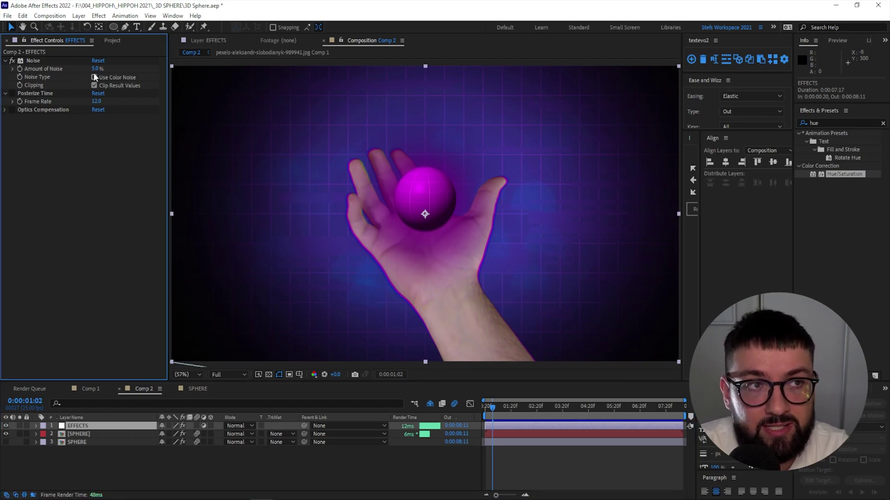
pyautogui.moveTo(492, 406); pyautogui.dragTo(503, 406)
pyautogui.click(13, 60)
pyautogui.moveTo(508, 407); pyautogui.dragTo(517, 407)
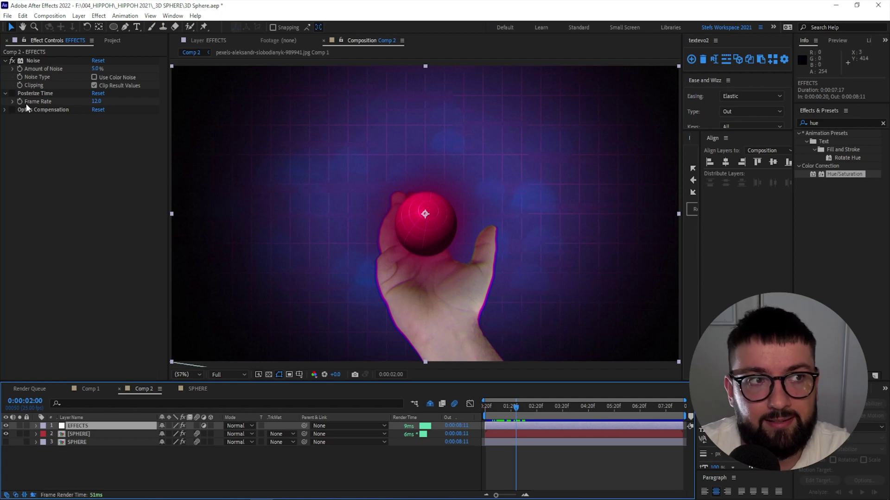
# - Enable 12 fps Posterize Time and preview the choppier motion, stopping near 3:16
pyautogui.click(14, 96)
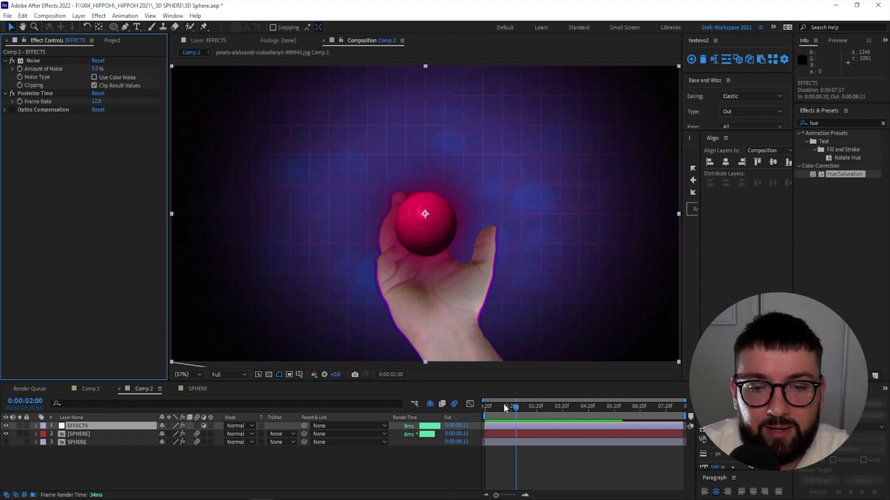
pyautogui.moveTo(503, 404)
pyautogui.mouseDown()
pyautogui.moveTo(480, 407)
pyautogui.moveTo(507, 410)
pyautogui.moveTo(493, 408)
pyautogui.mouseUp()
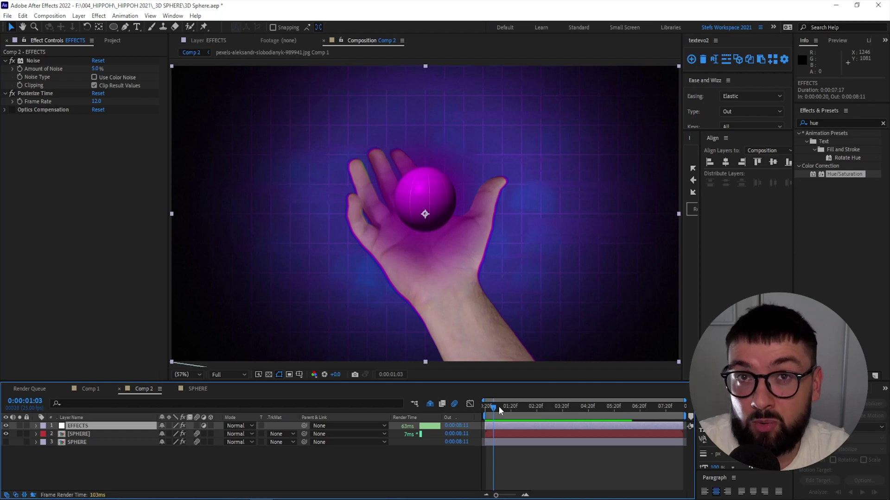
pyautogui.press('space')
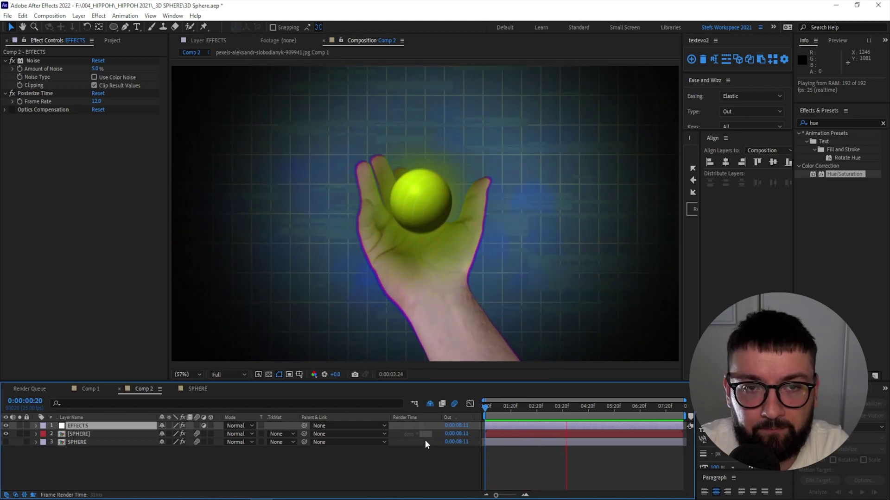
pyautogui.click(559, 407)
pyautogui.click(558, 407)
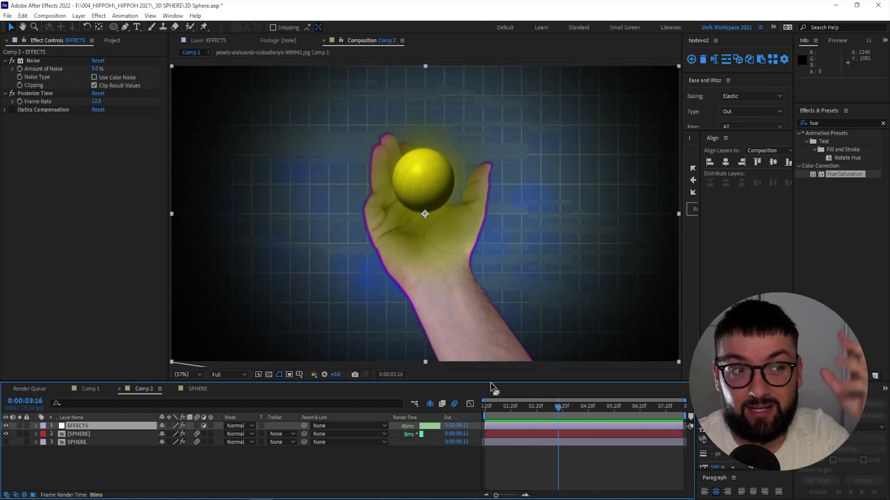
# - Turn on Optics Compensation at FOV 76.9 with Reverse Lens Distortion kept checked
pyautogui.click(12, 110)
pyautogui.click(12, 110)
pyautogui.click(12, 110)
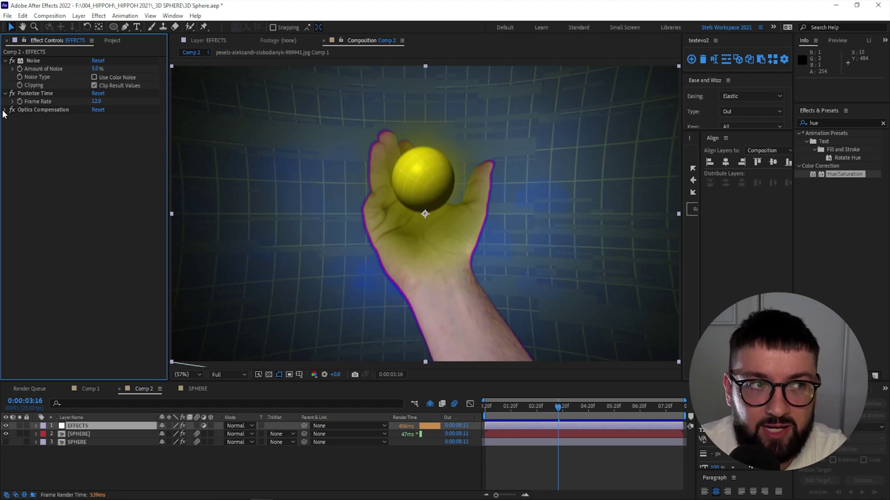
pyautogui.click(5, 110)
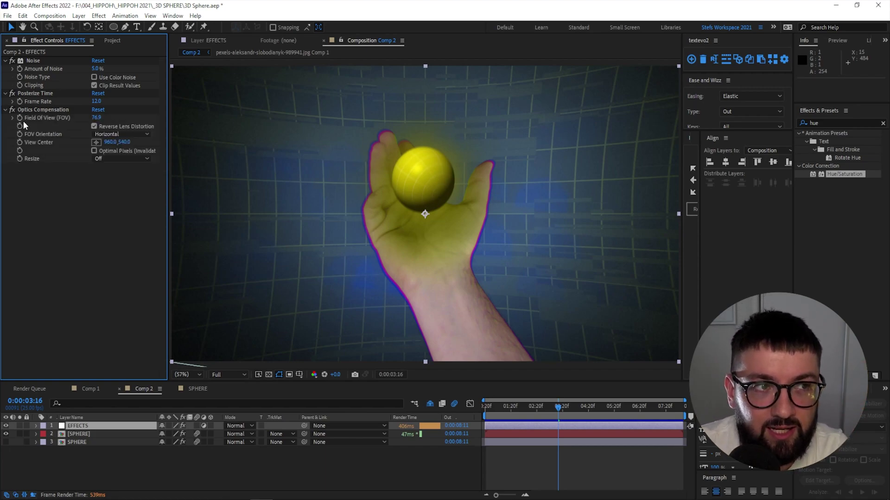
pyautogui.click(96, 127)
pyautogui.click(94, 127)
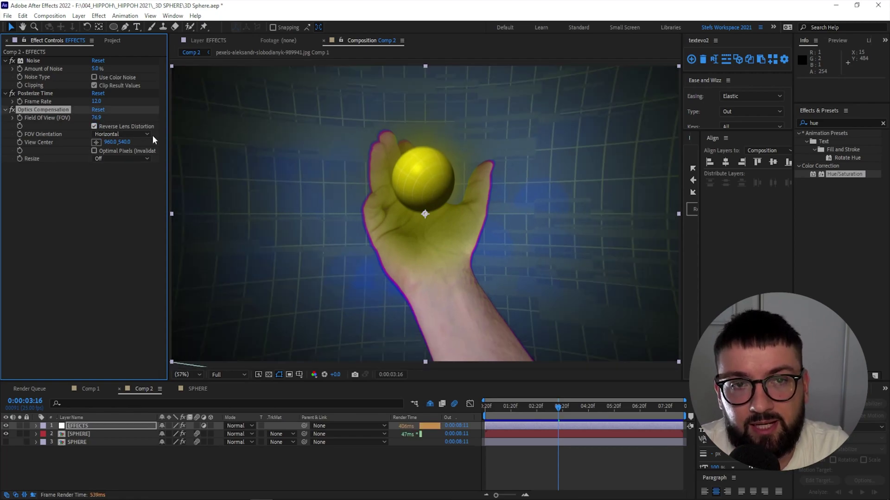
# - Preview the lens-distorted grid animation from around 2:20
pyautogui.moveTo(542, 409); pyautogui.dragTo(533, 411)
pyautogui.click(536, 408)
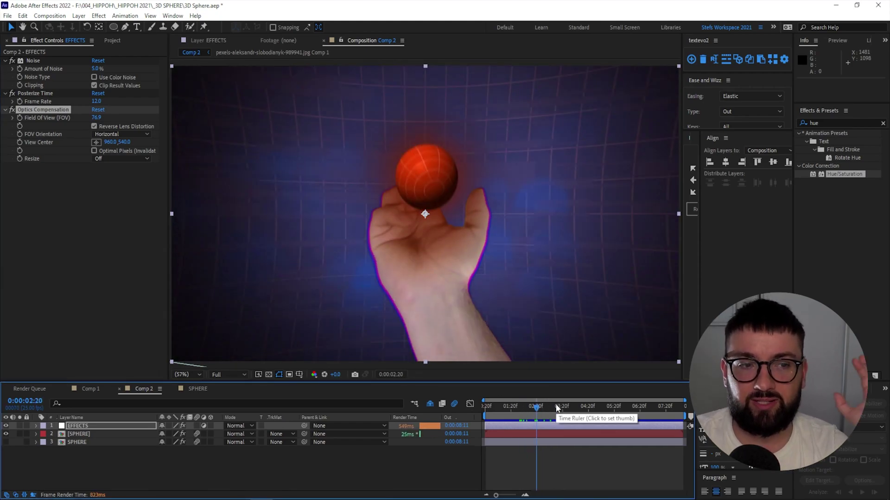
pyautogui.press('space')
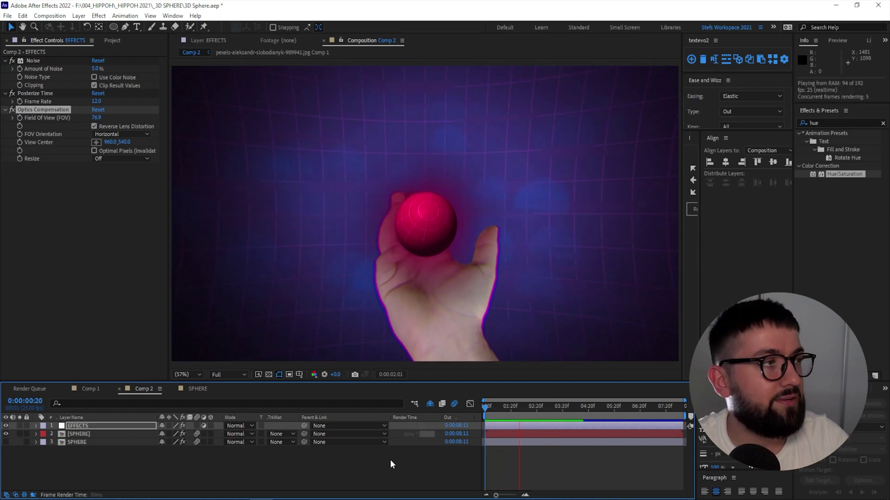